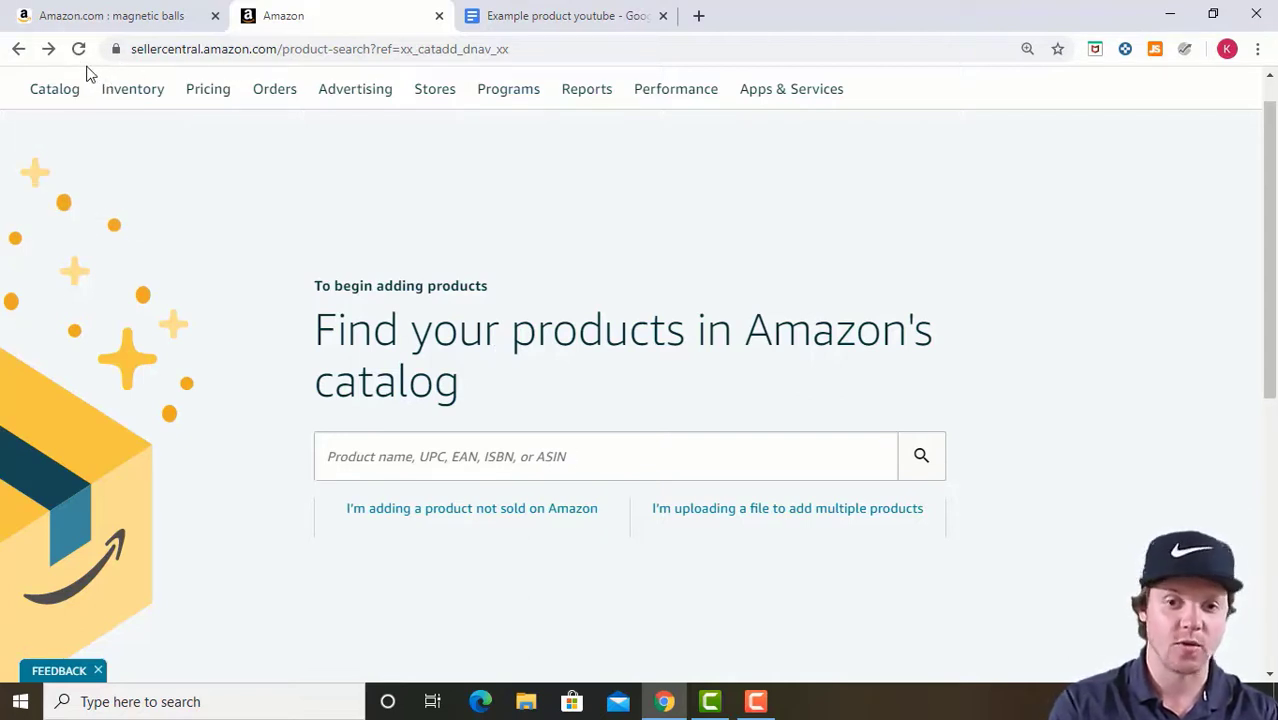
- Start adding a new product that is not sold on Amazon yet
mouse_move(132, 89)
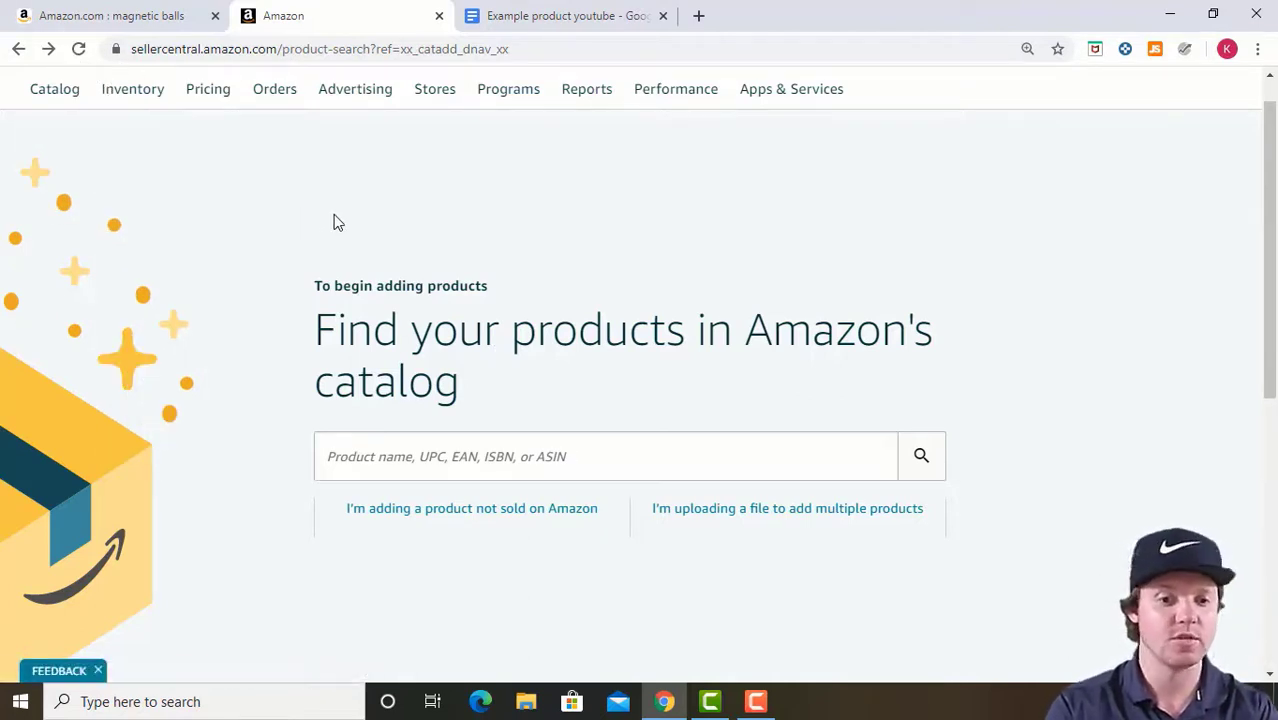
mouse_move(62, 95)
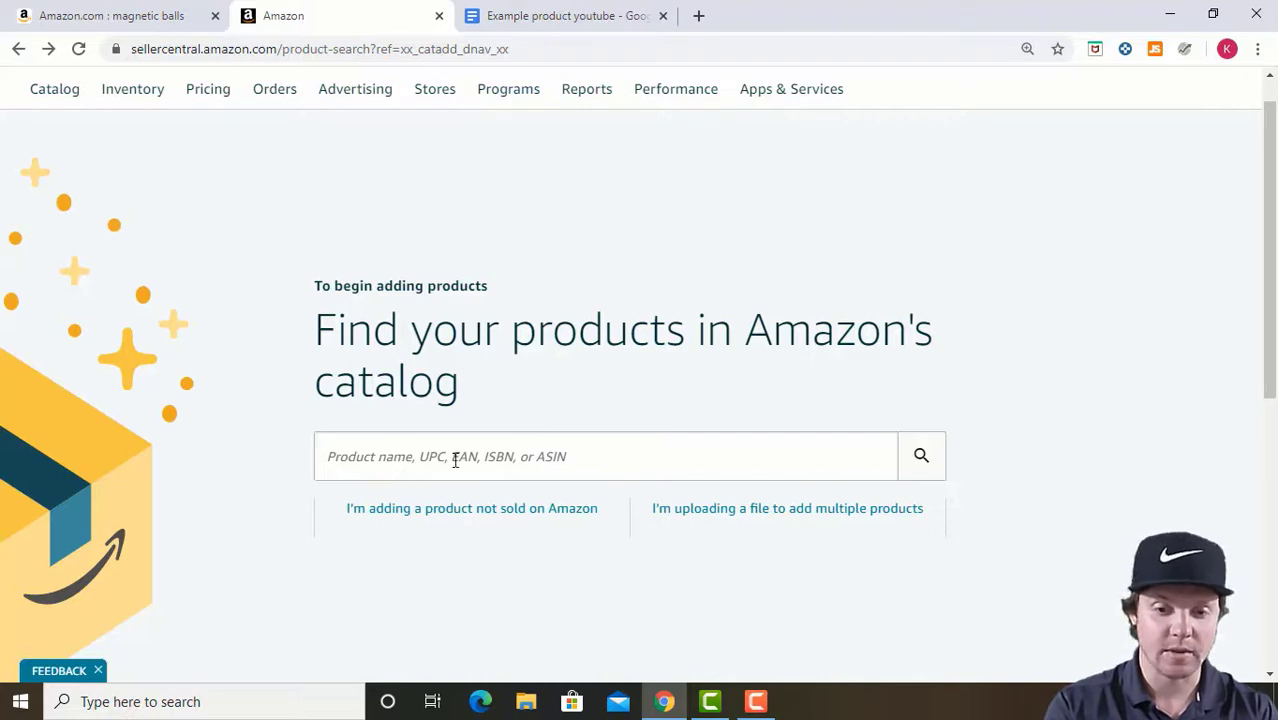
click(476, 516)
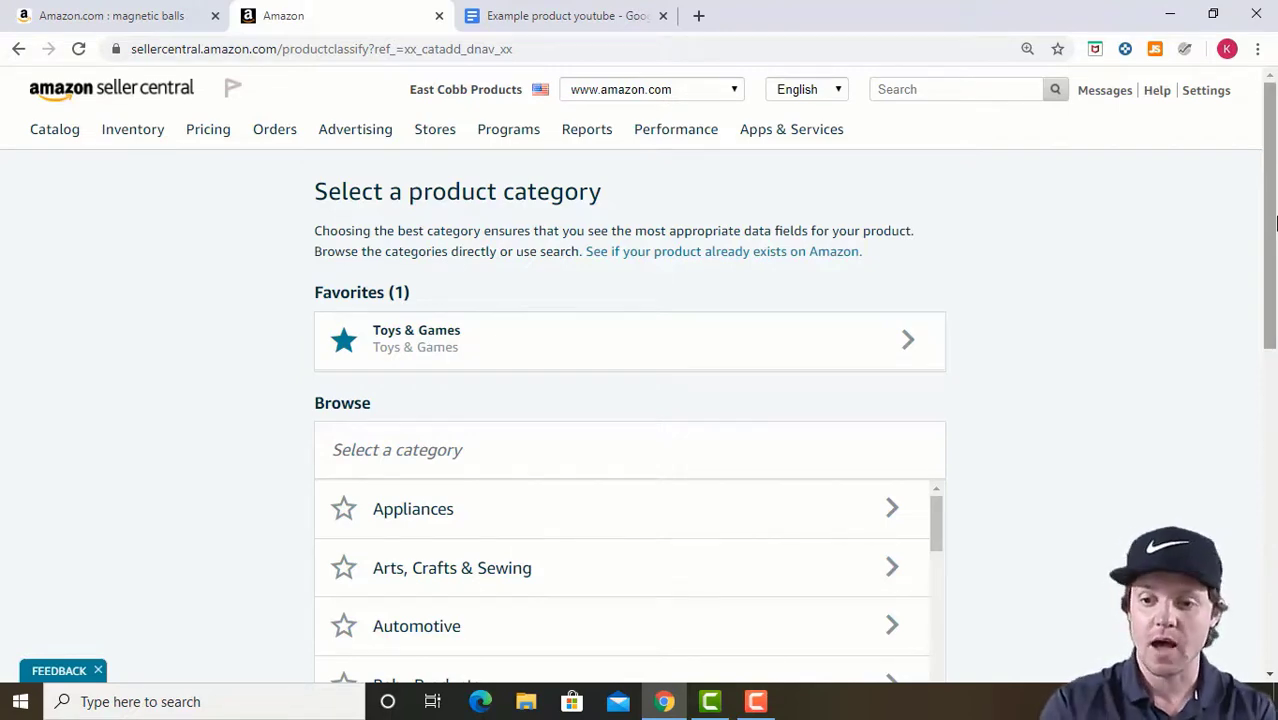
- Check the magnetic balls search results on Amazon and browse the full product category list in Seller Central
click(66, 15)
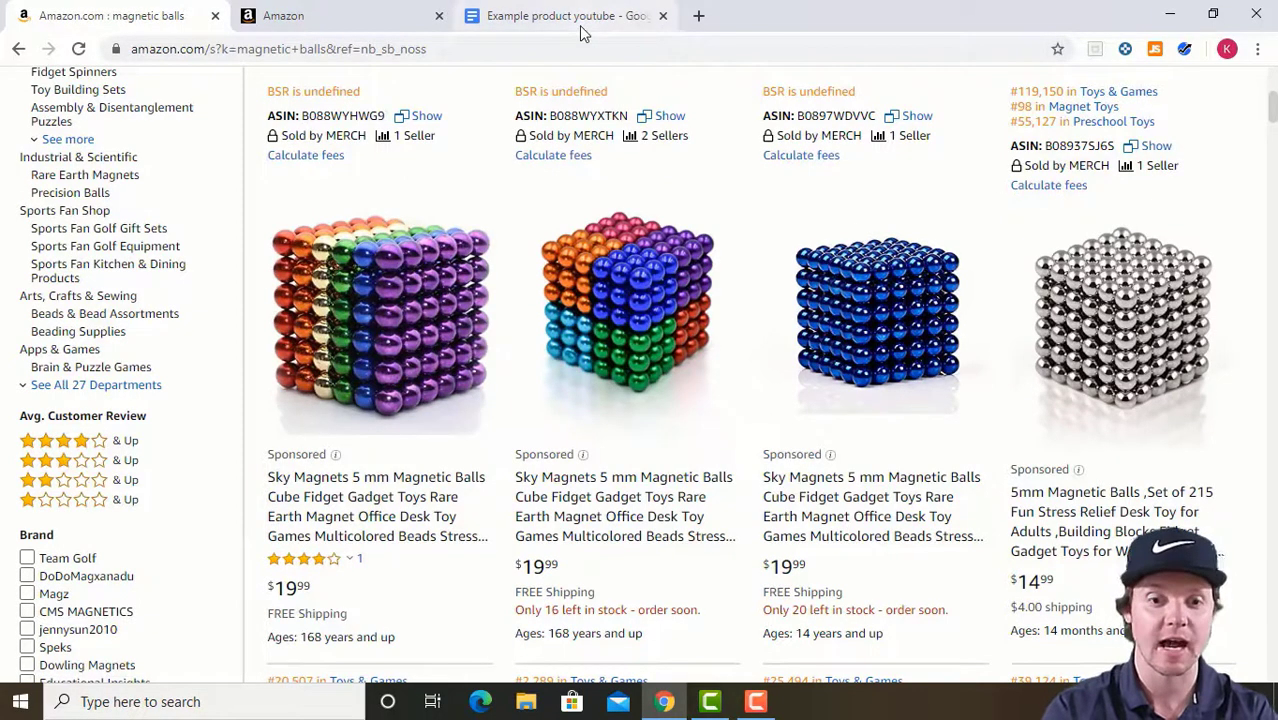
click(391, 17)
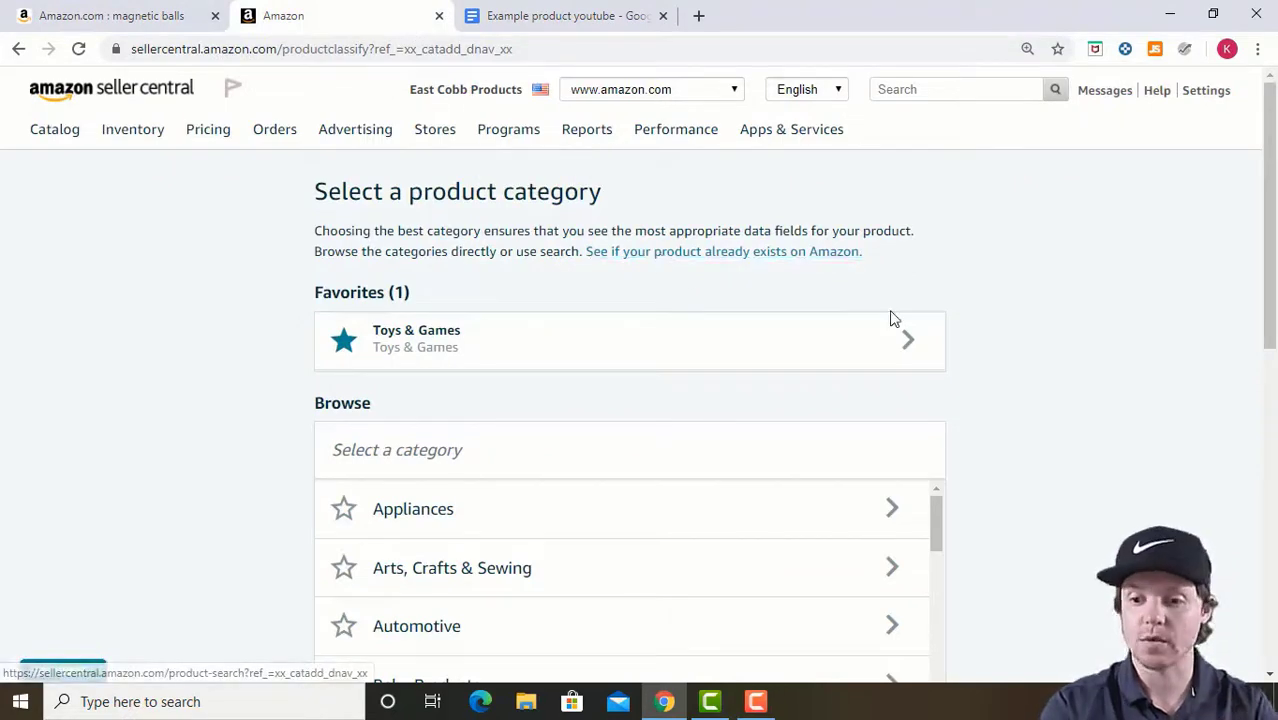
drag(1274, 265, 1274, 362)
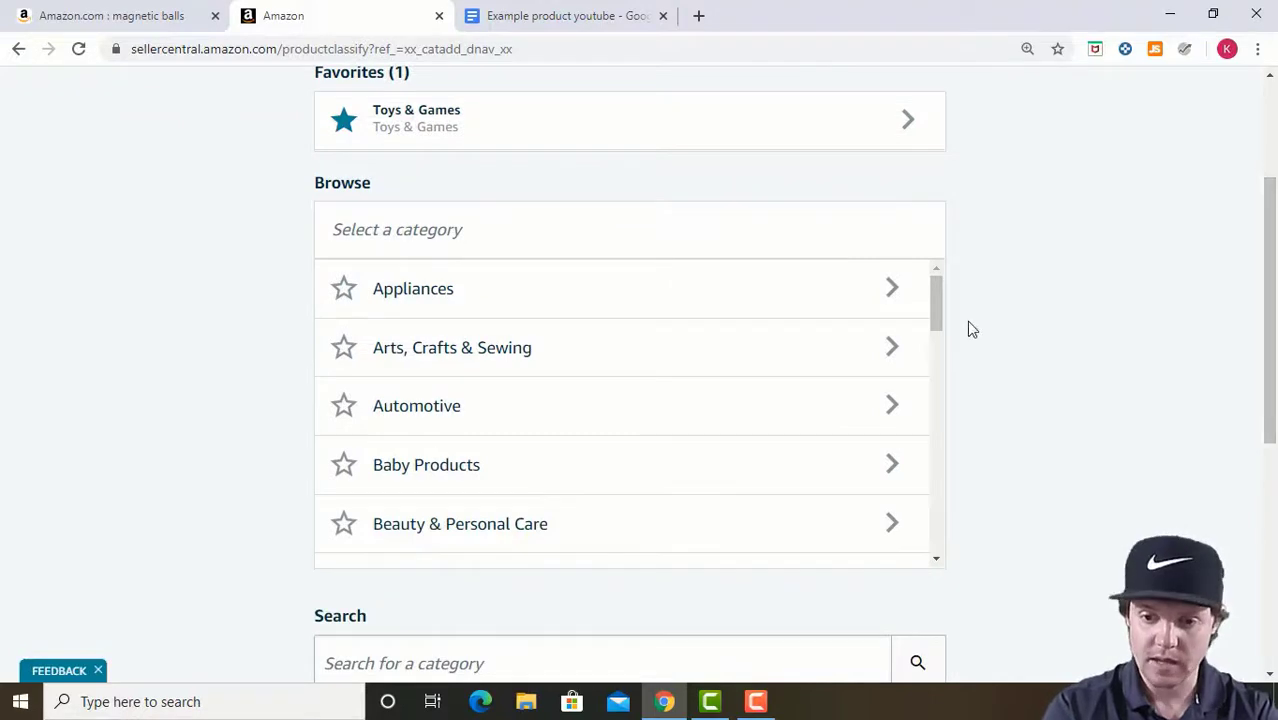
drag(934, 305, 959, 545)
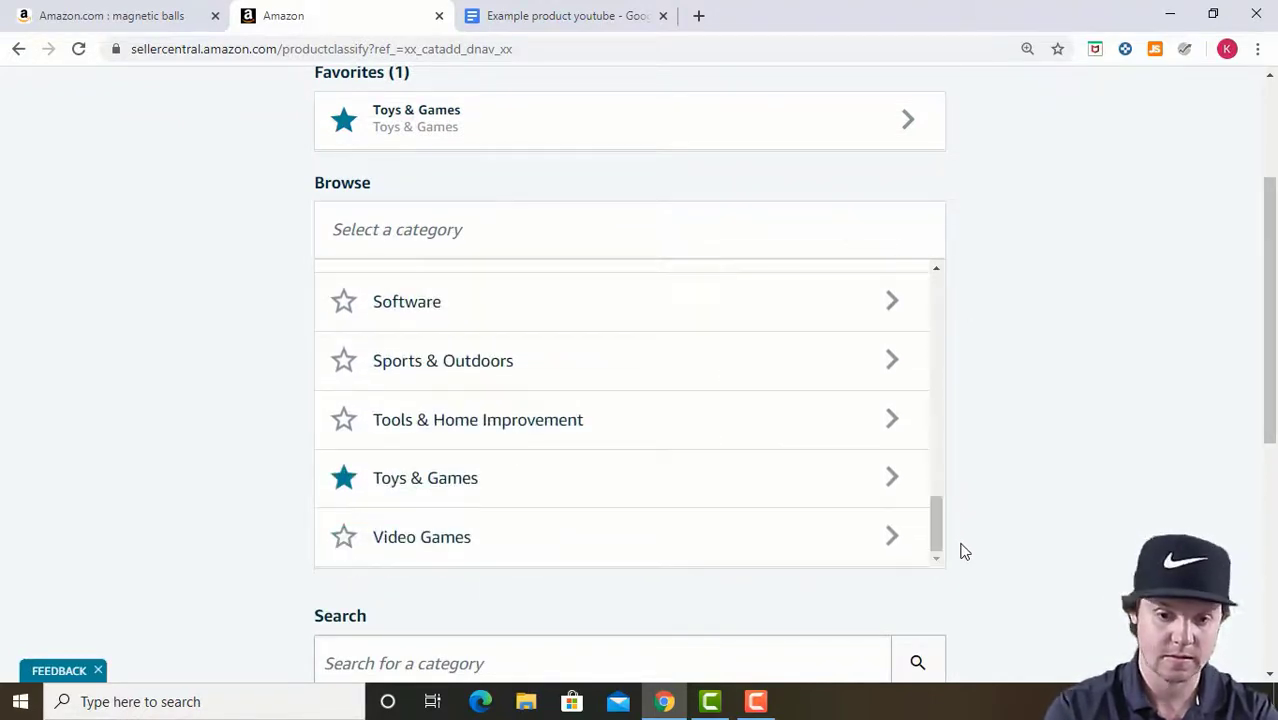
scroll(1274, 446, down, 3)
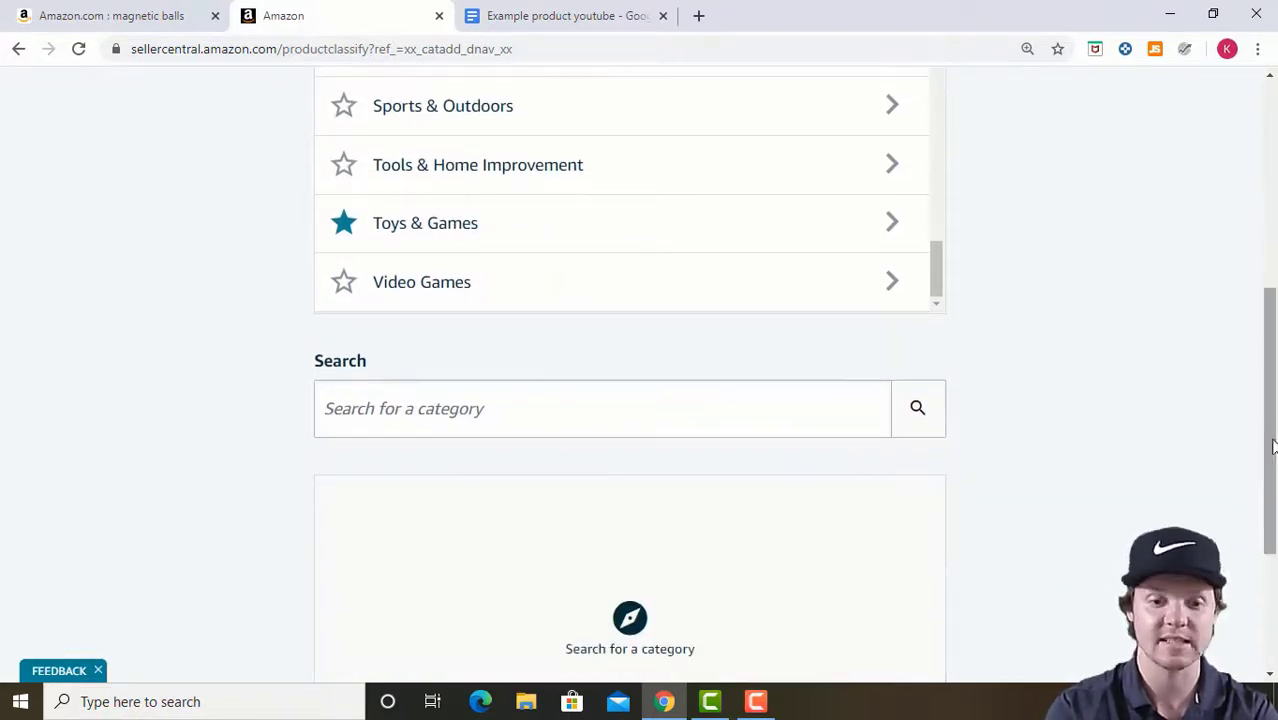
- Search the categories for "magnet toy" and select Magnets & Magnetic Toys under Novelty & Gag Toys
click(705, 409)
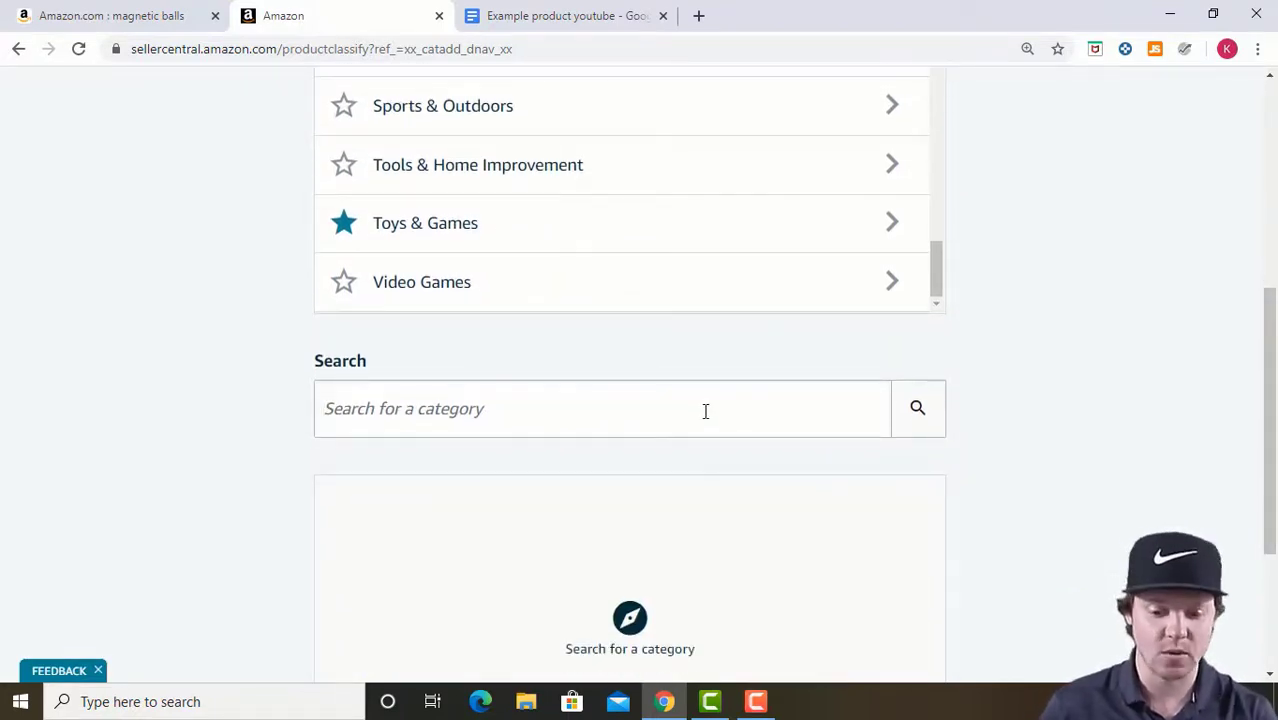
text(mag)
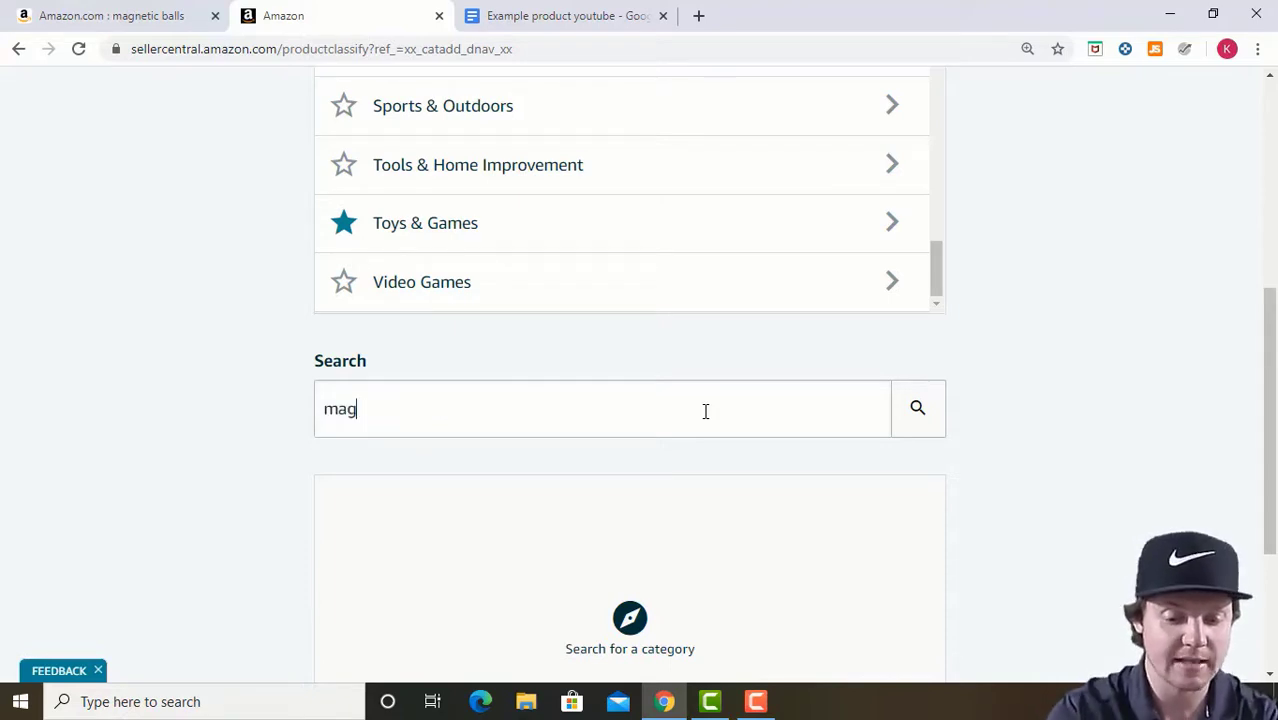
text(net toy)
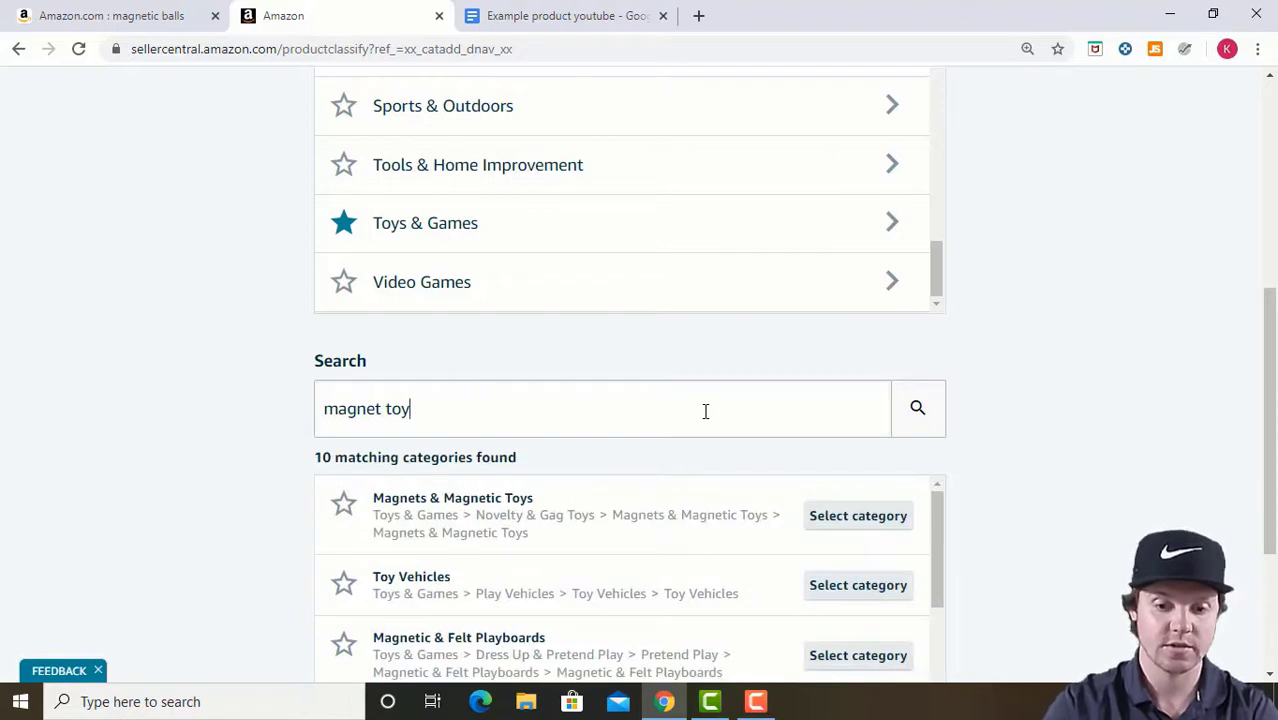
drag(1273, 438, 1273, 512)
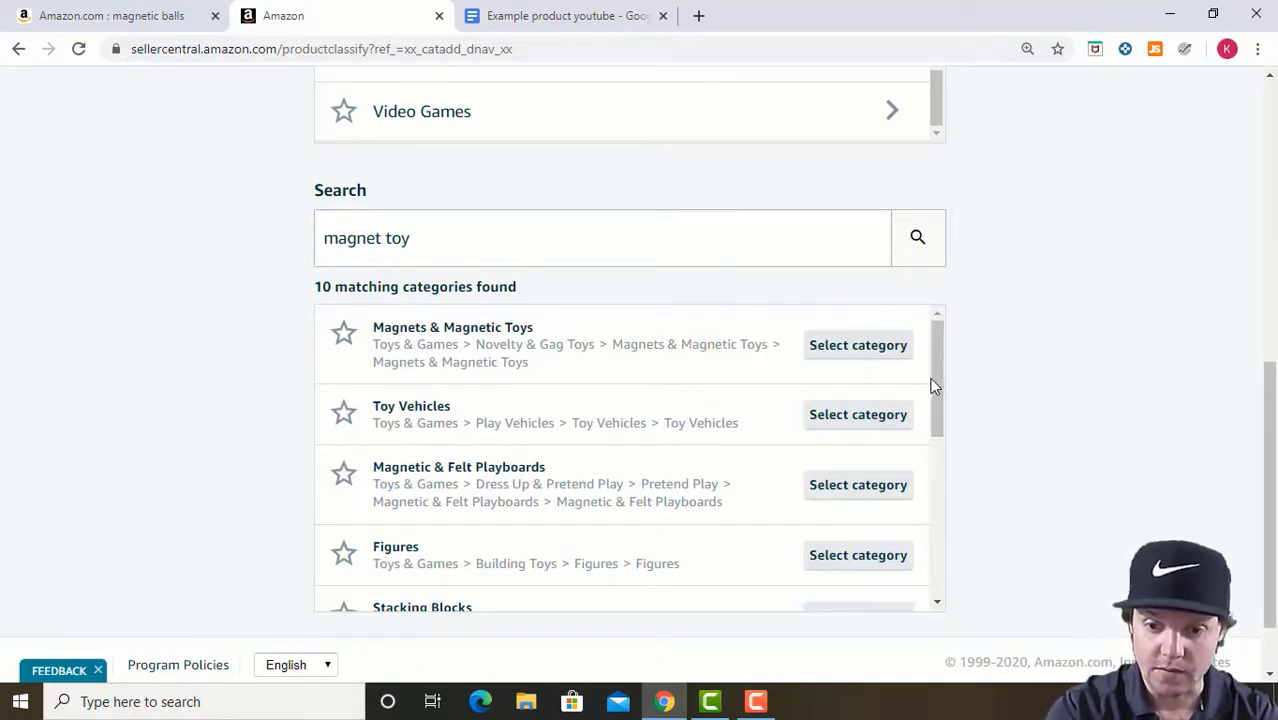
drag(934, 377, 926, 322)
click(857, 345)
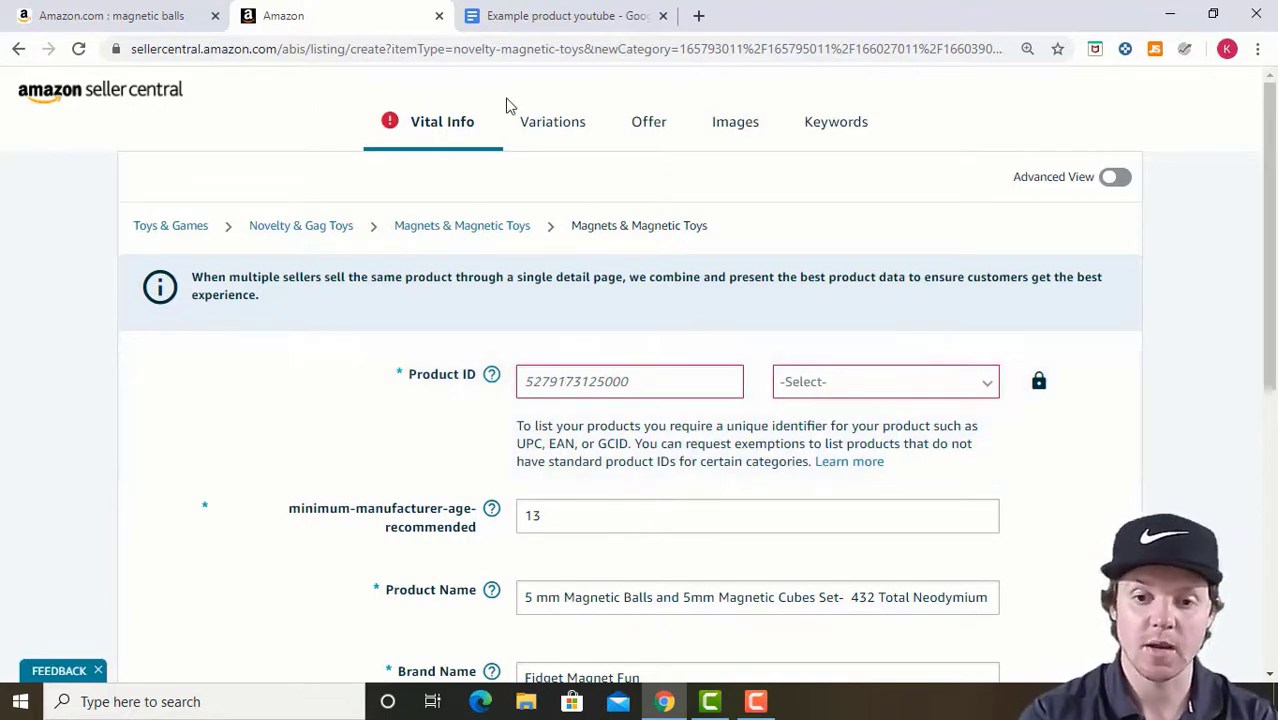
- Turn on Advanced View for the listing form and bring up the Product ID fields under Vital Info
click(1113, 182)
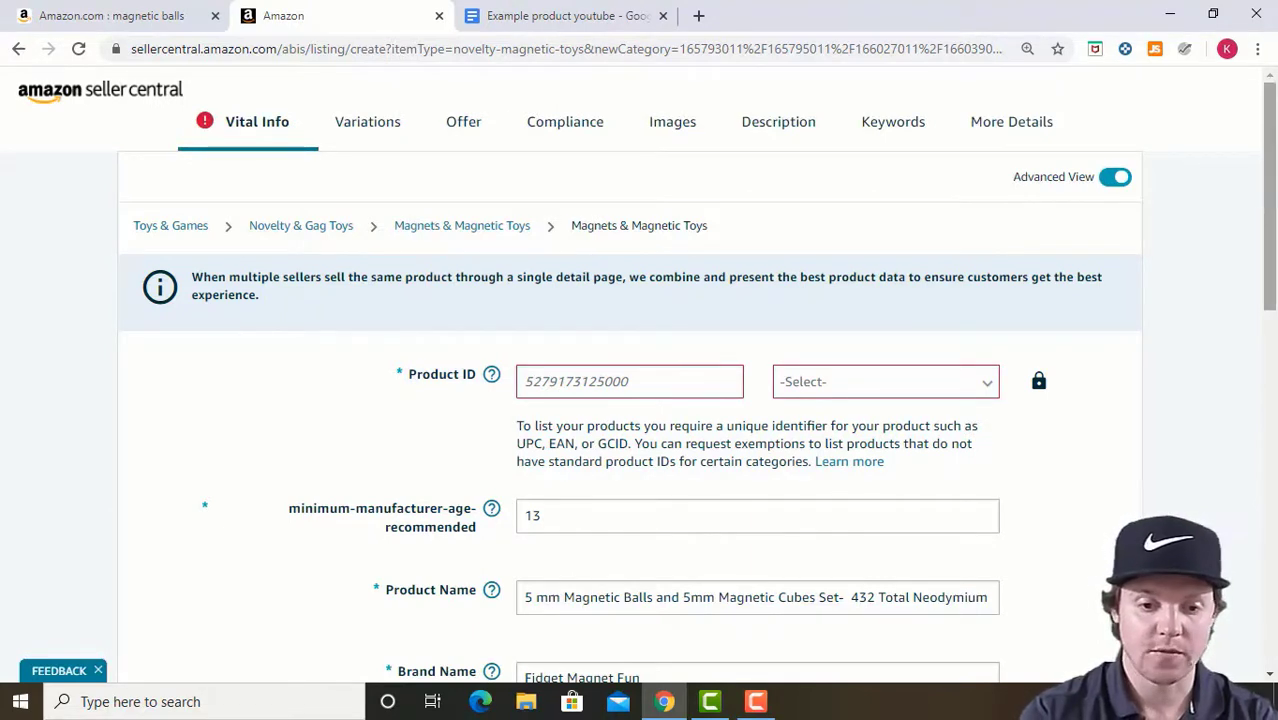
drag(1272, 198, 1276, 258)
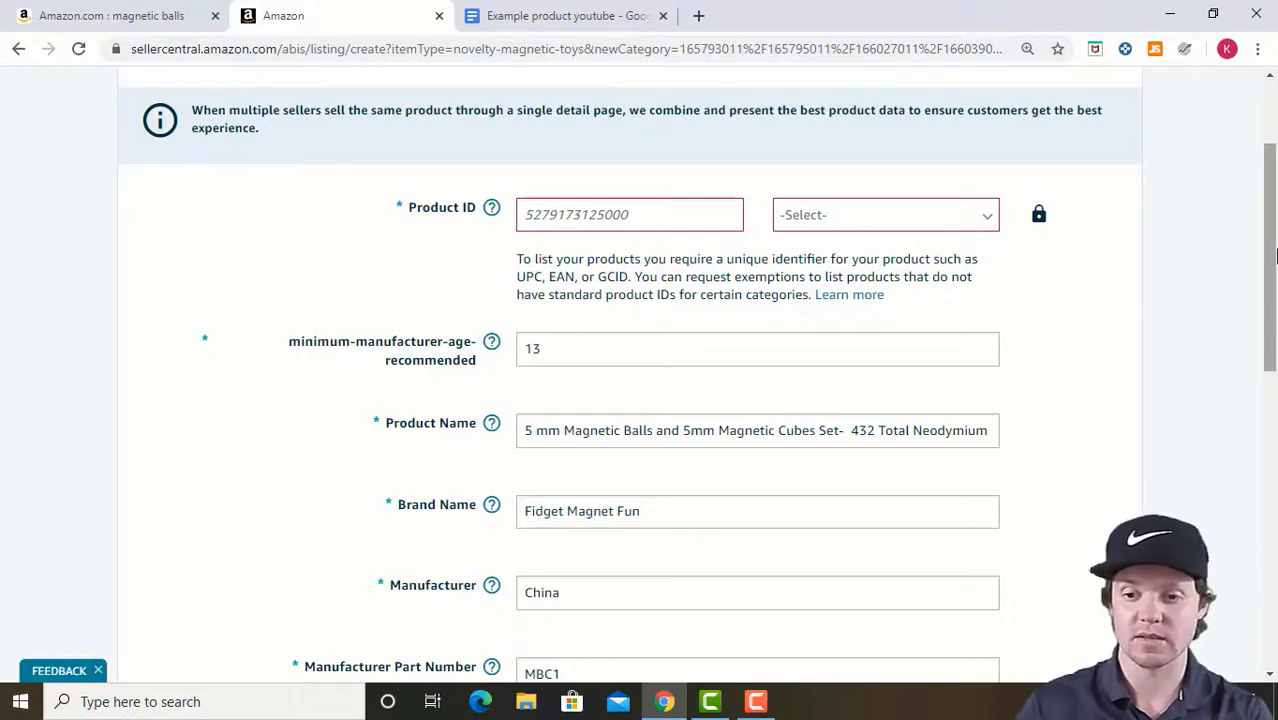
drag(1276, 258, 1276, 290)
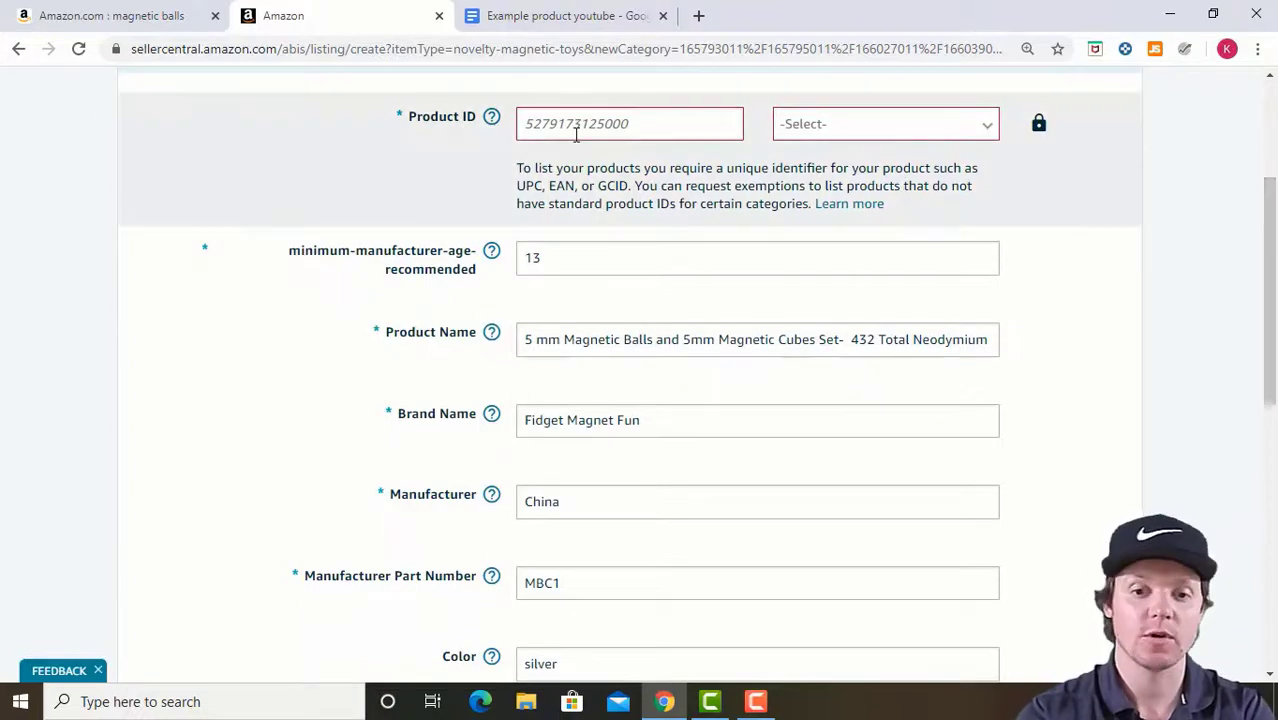
- Consult the title and bullet point draft in Google Docs and review the Vital Info fields from Product Name to Size
click(567, 17)
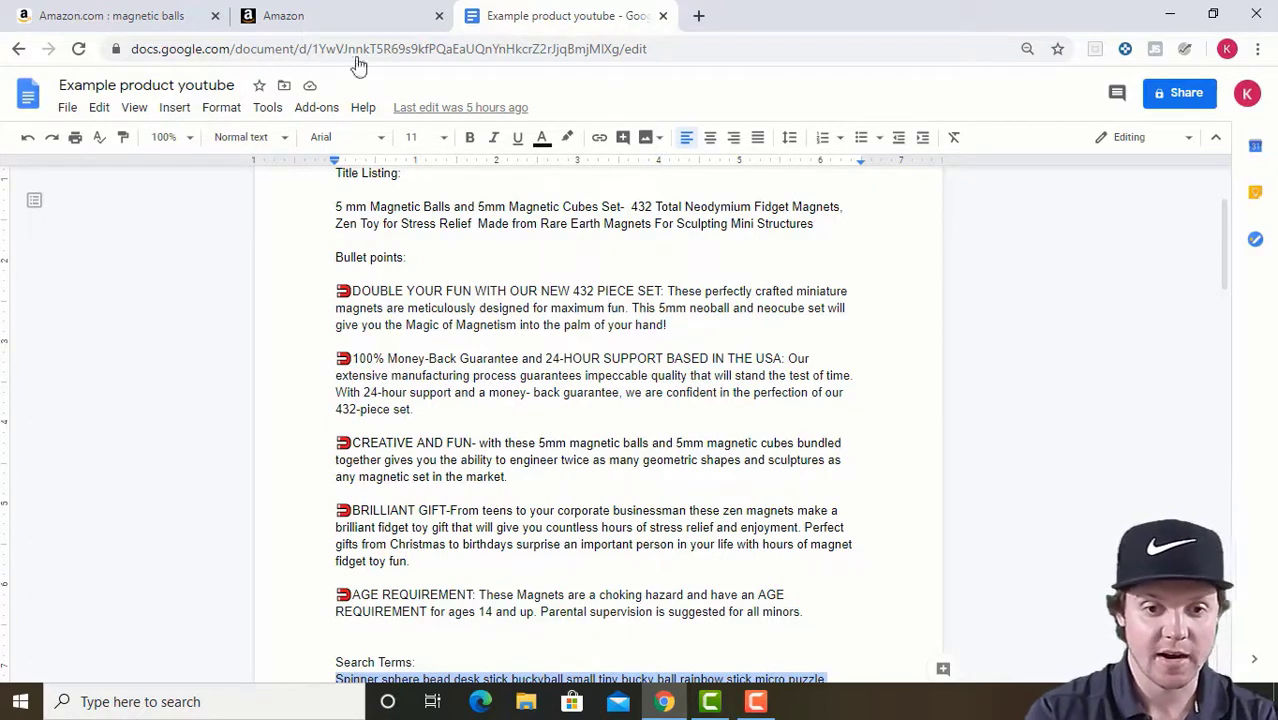
click(335, 16)
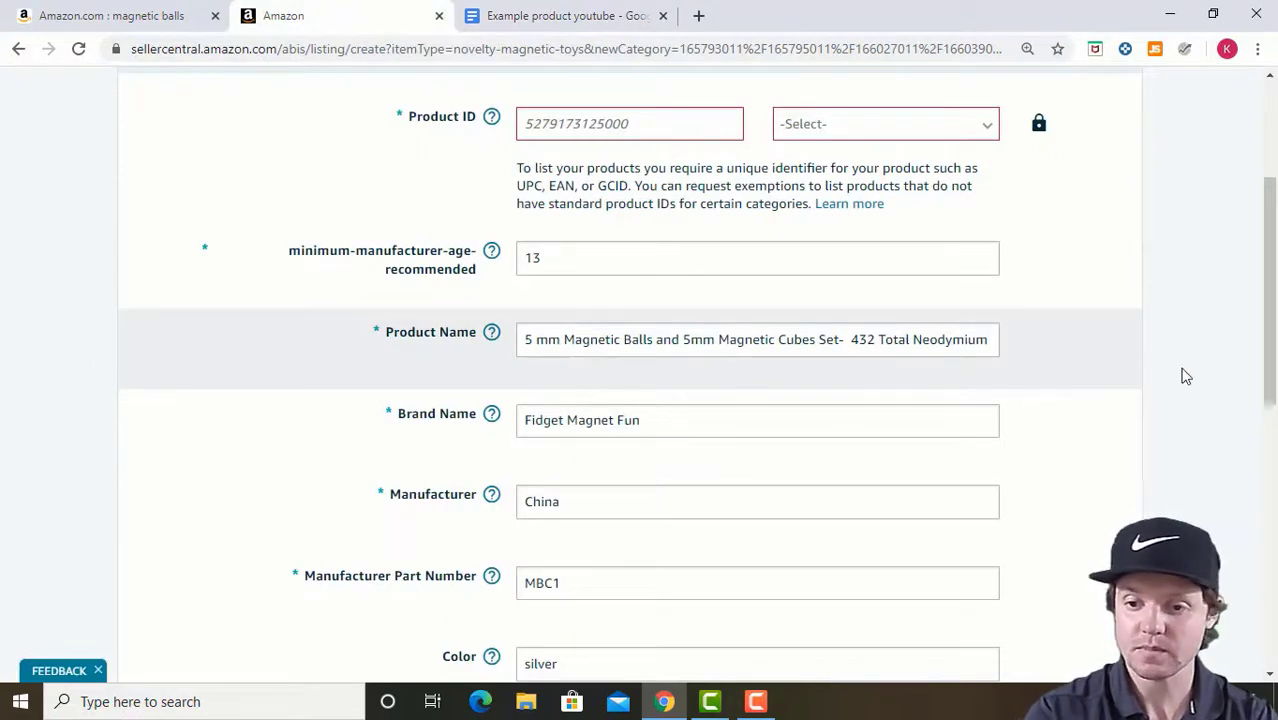
scroll(1275, 342, down, 1)
drag(1275, 342, 1275, 388)
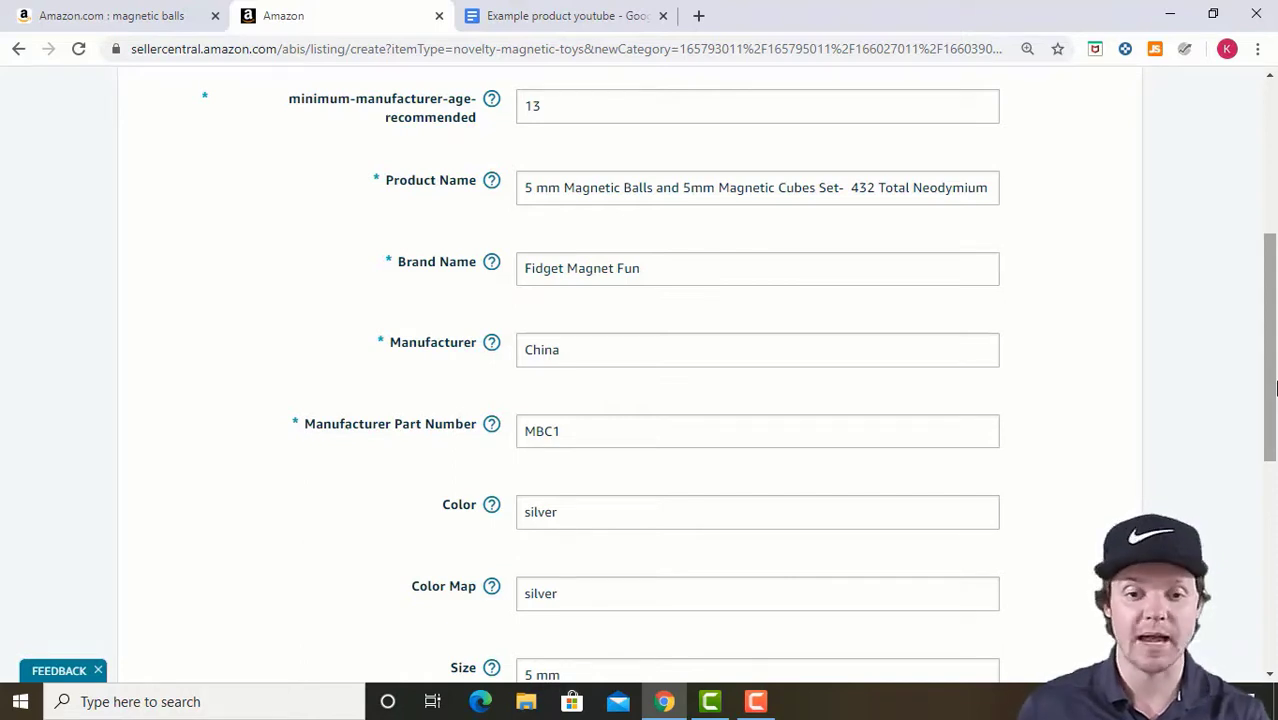
scroll(1276, 388, down, 1)
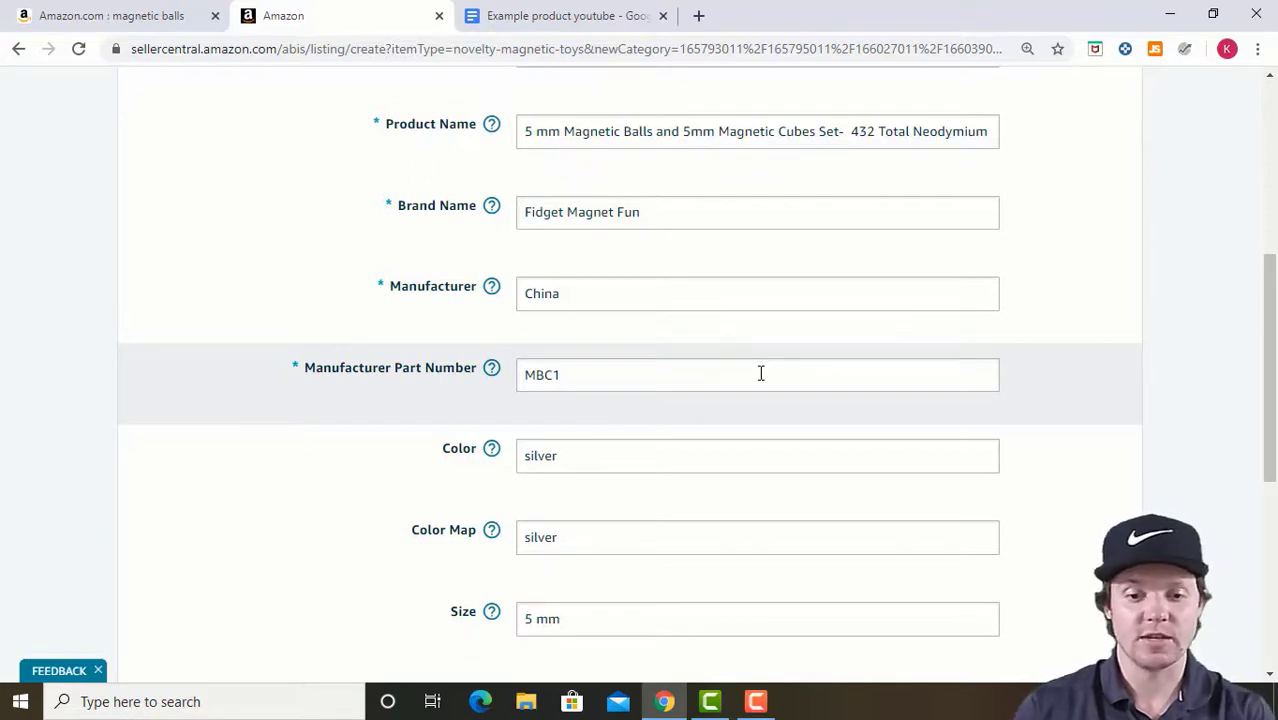
scroll(1274, 388, down, 2)
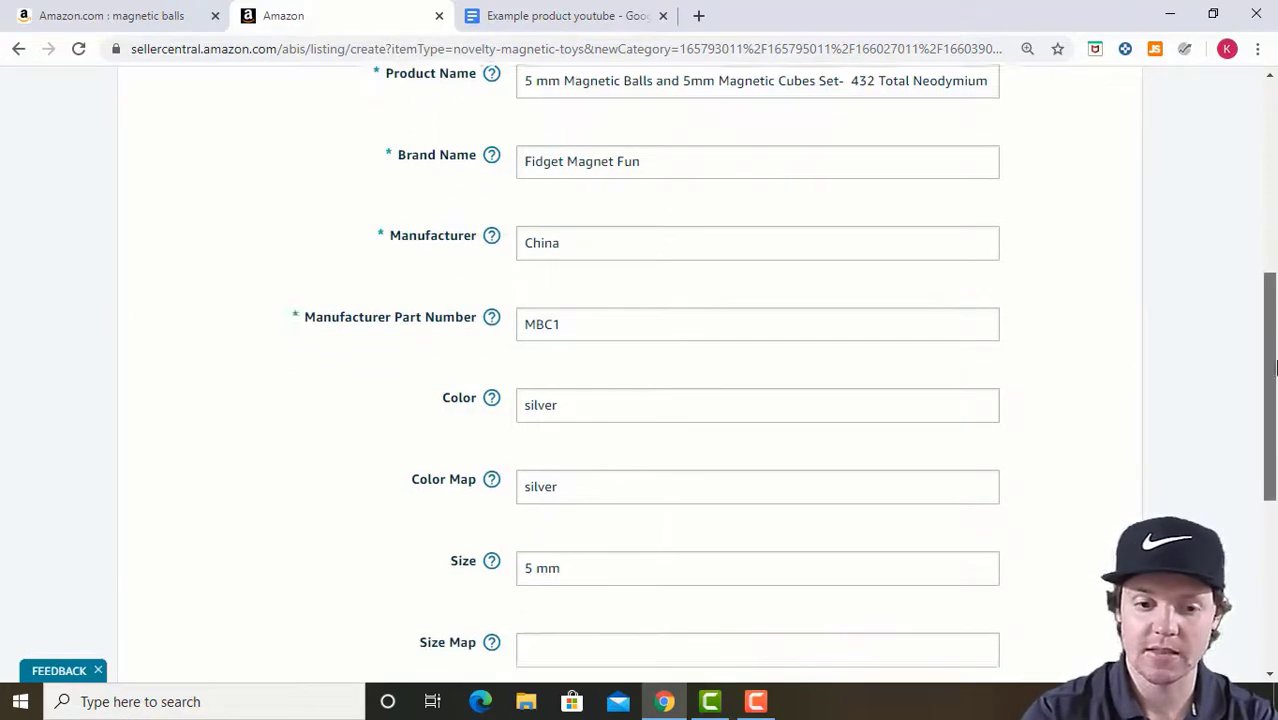
drag(1276, 384, 1276, 398)
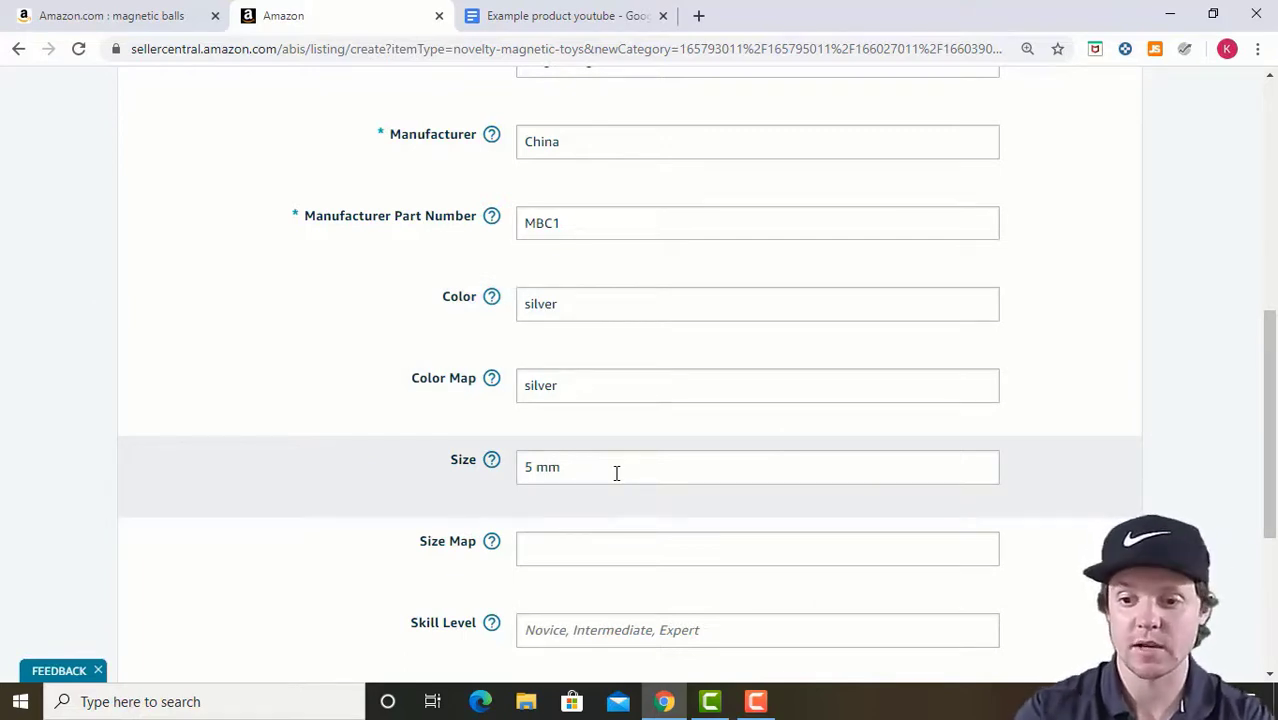
- Open the Variations section and show the available variation themes
drag(1271, 463, 1275, 226)
click(385, 136)
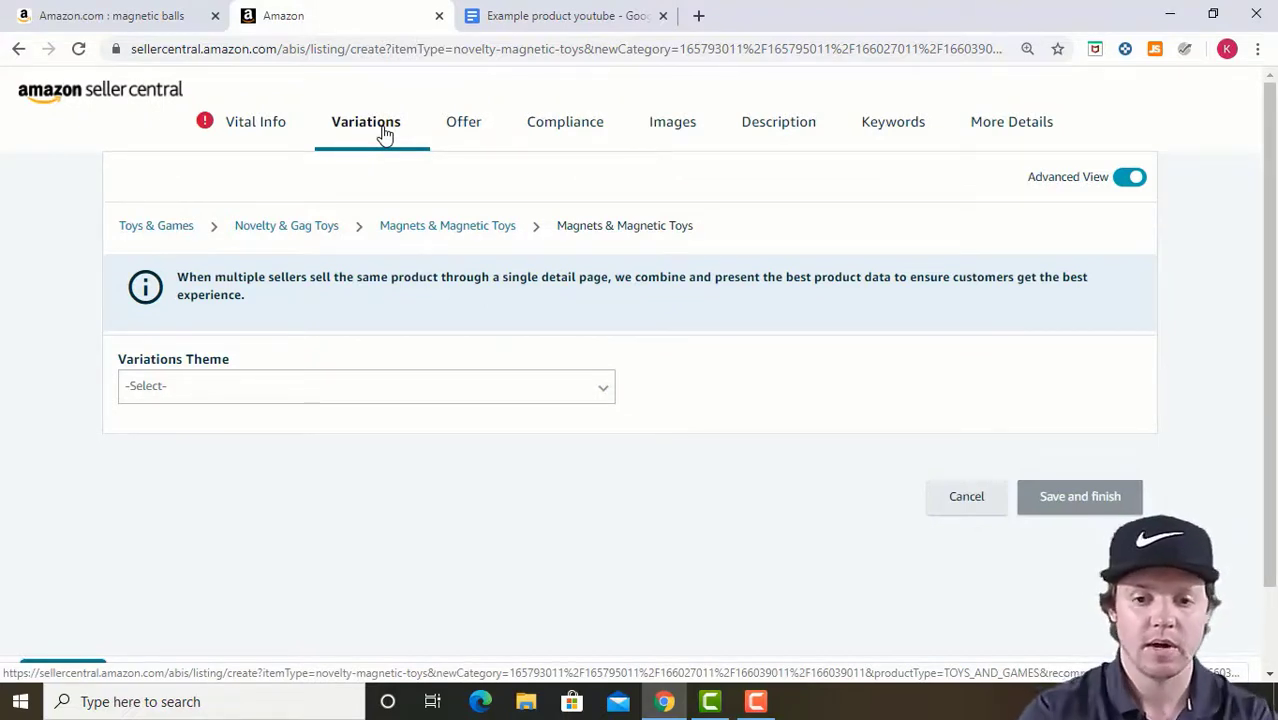
click(607, 397)
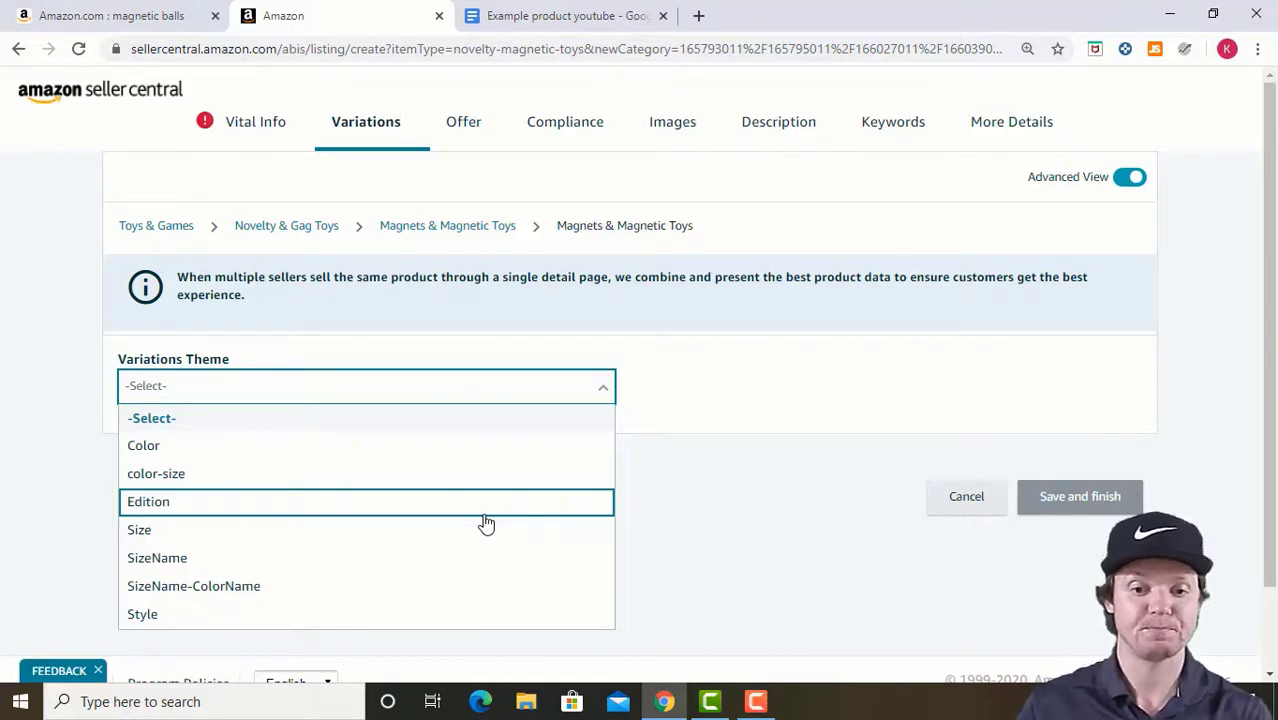
- Review the Offer section, from the order quantity, SKU, condition and price fields to the fulfillment channel
click(474, 133)
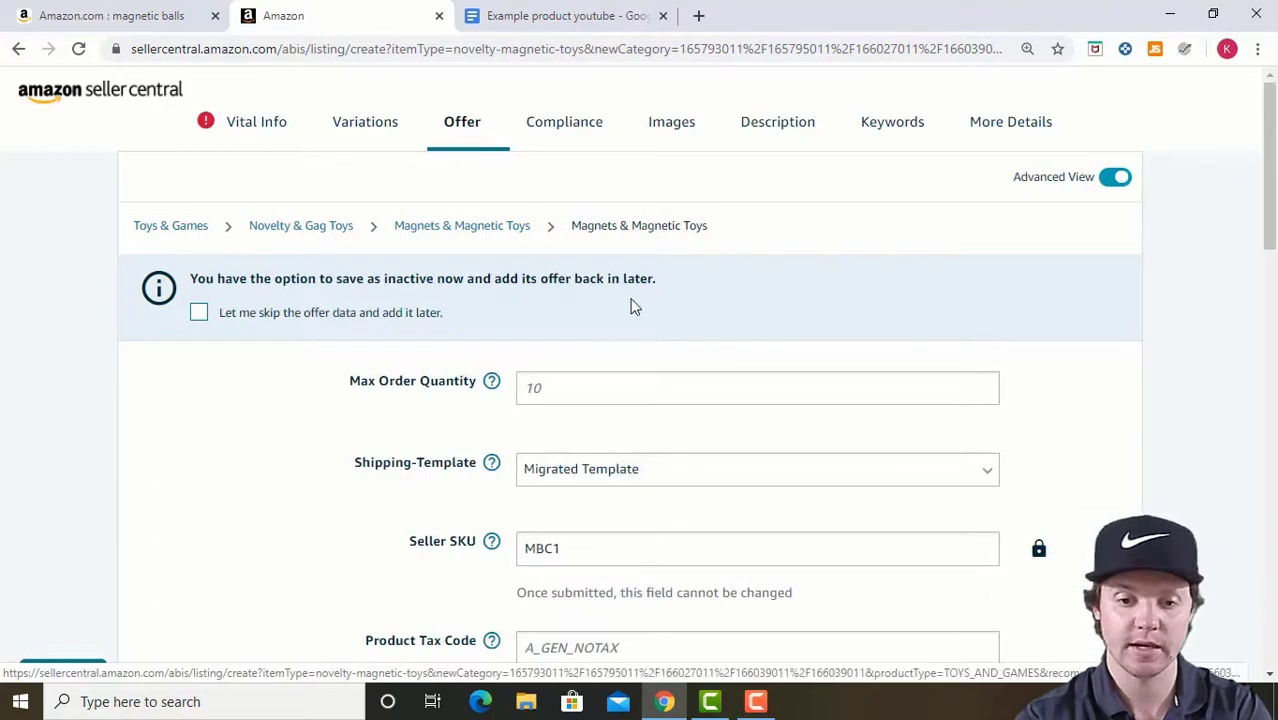
scroll(1268, 200, down, 2)
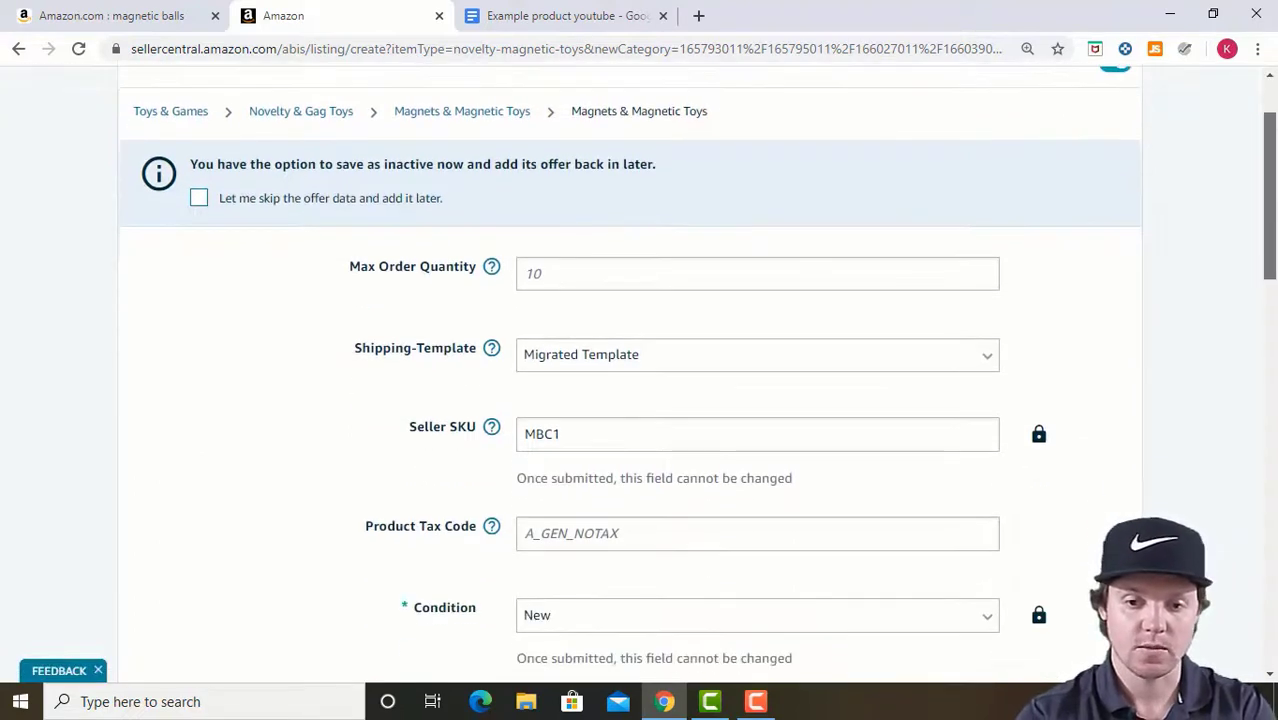
scroll(799, 298, down, 1)
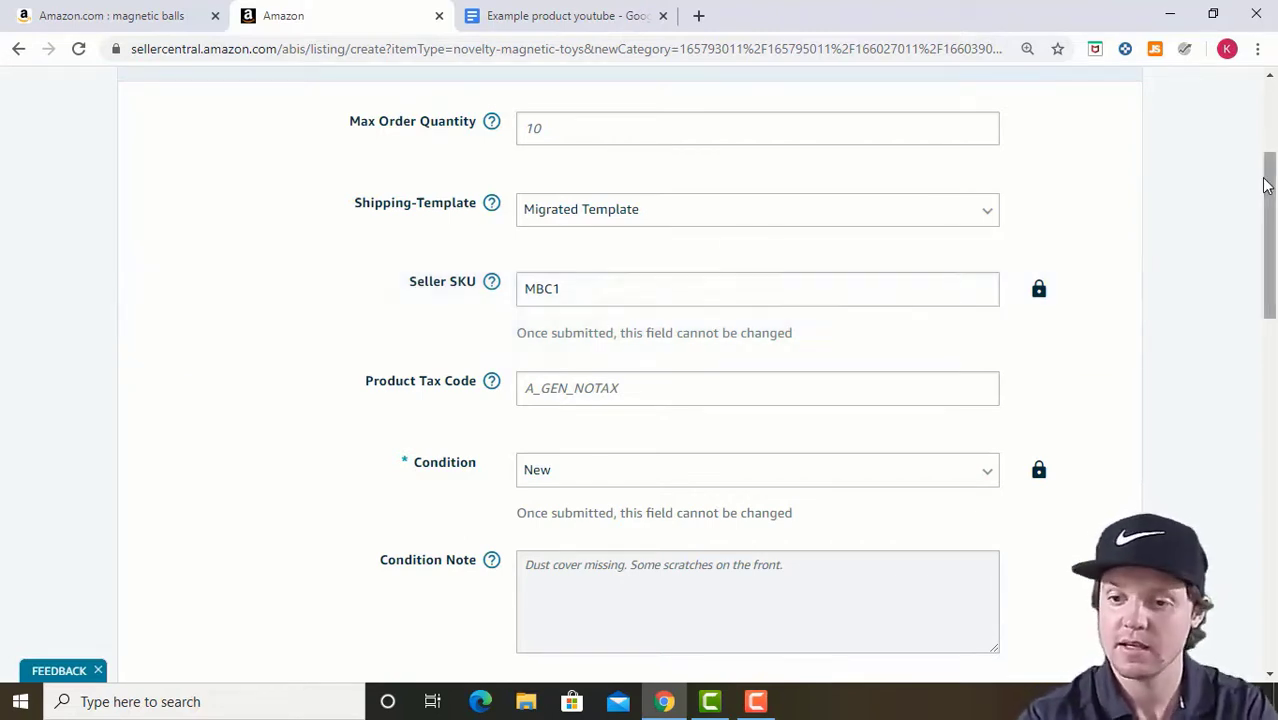
drag(1274, 212, 1277, 253)
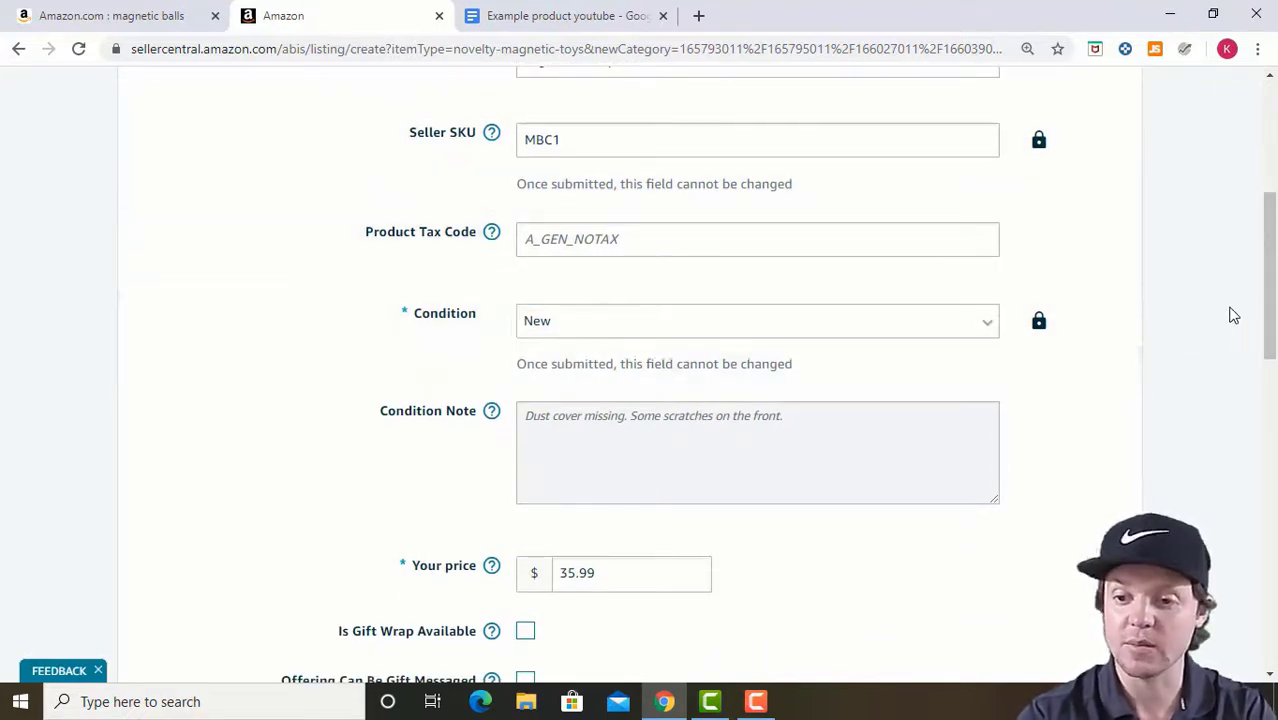
scroll(957, 333, down, 4)
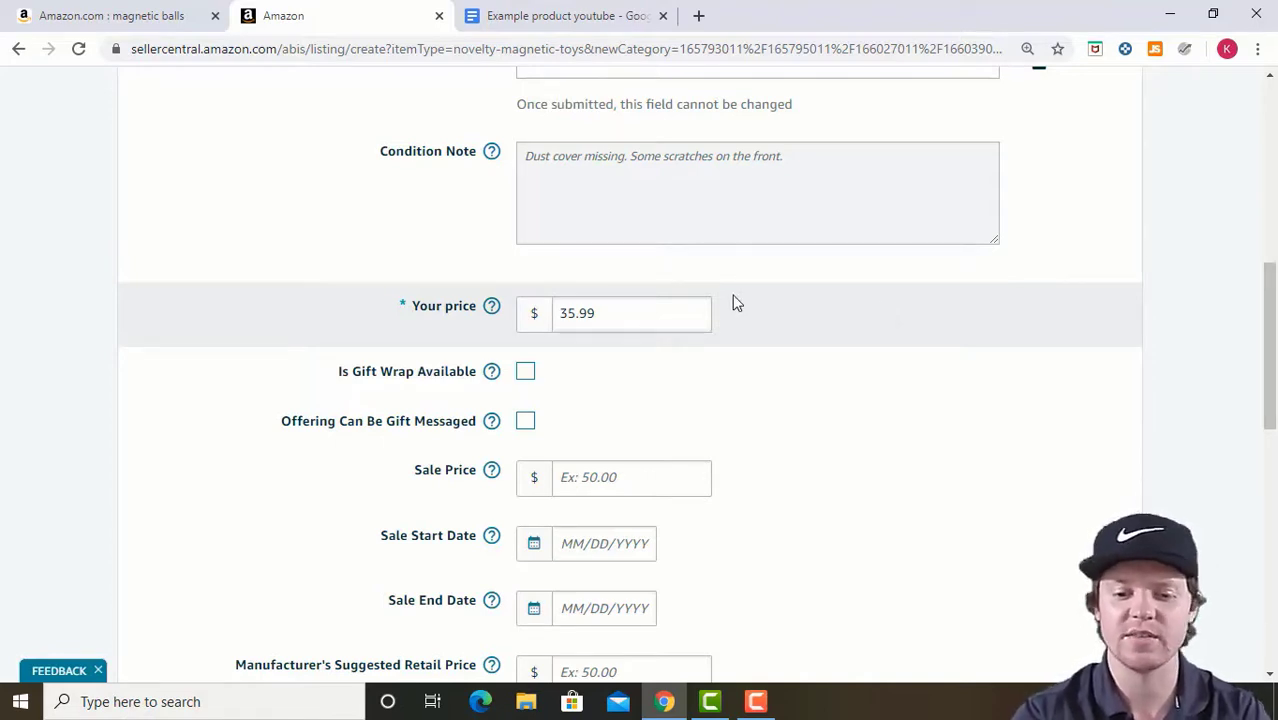
scroll(964, 362, down, 1)
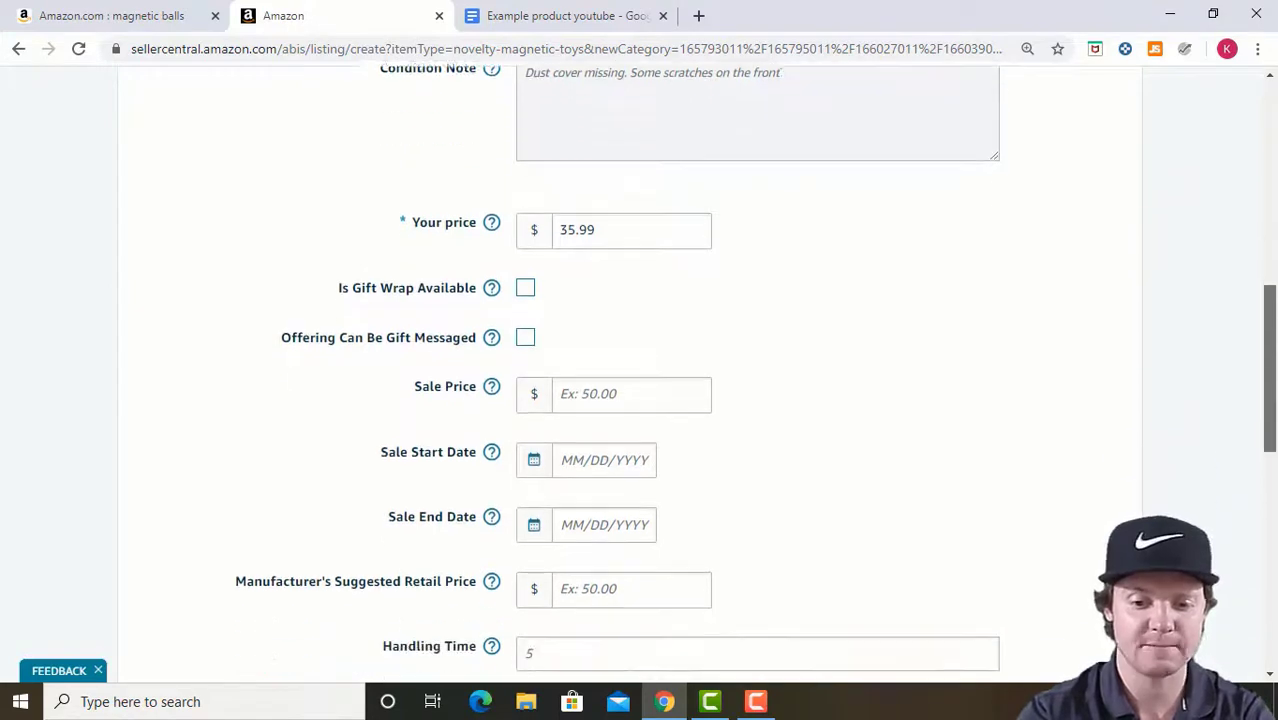
drag(1272, 408, 1272, 549)
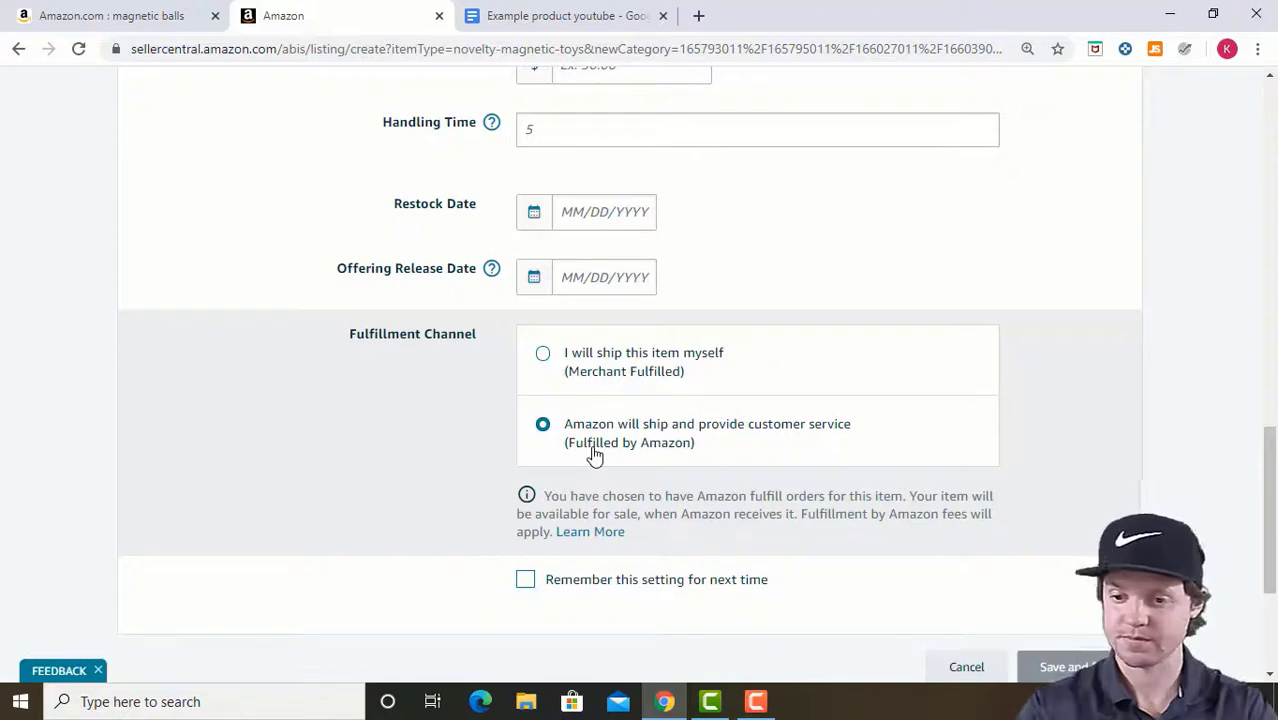
- Look over the Compliance section and open the Images section of the listing
drag(1272, 528, 1272, 178)
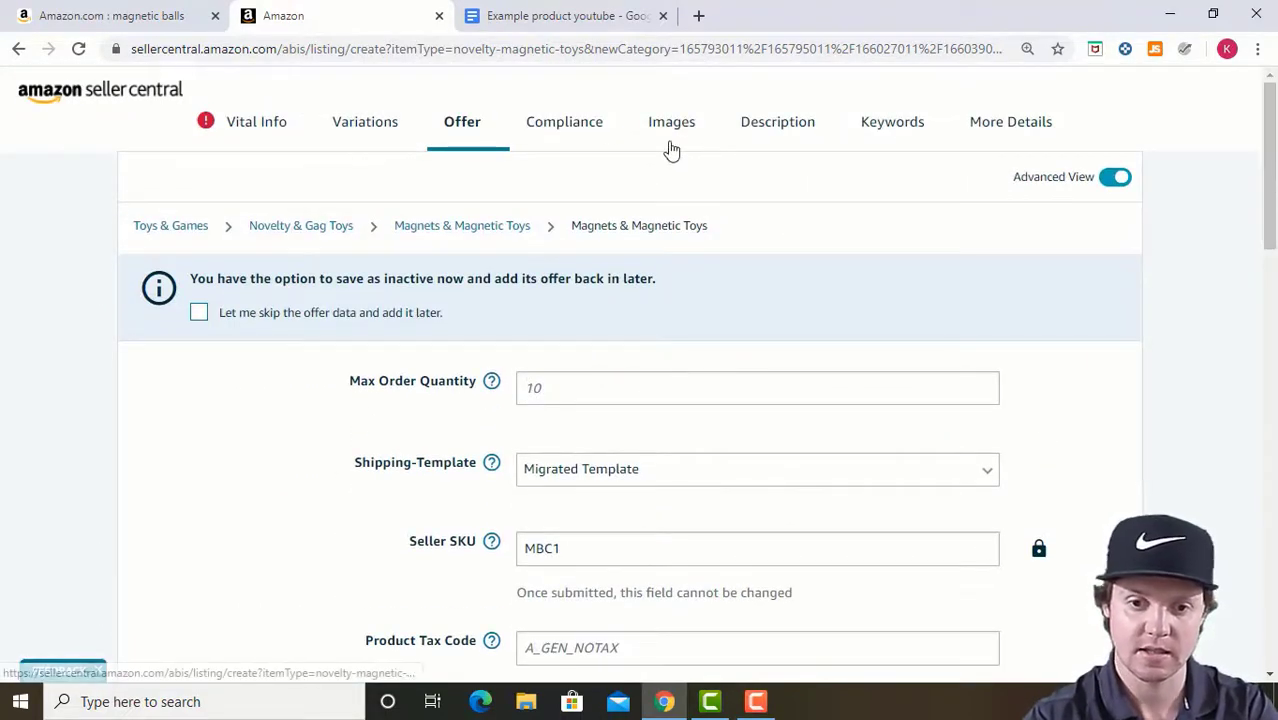
click(598, 124)
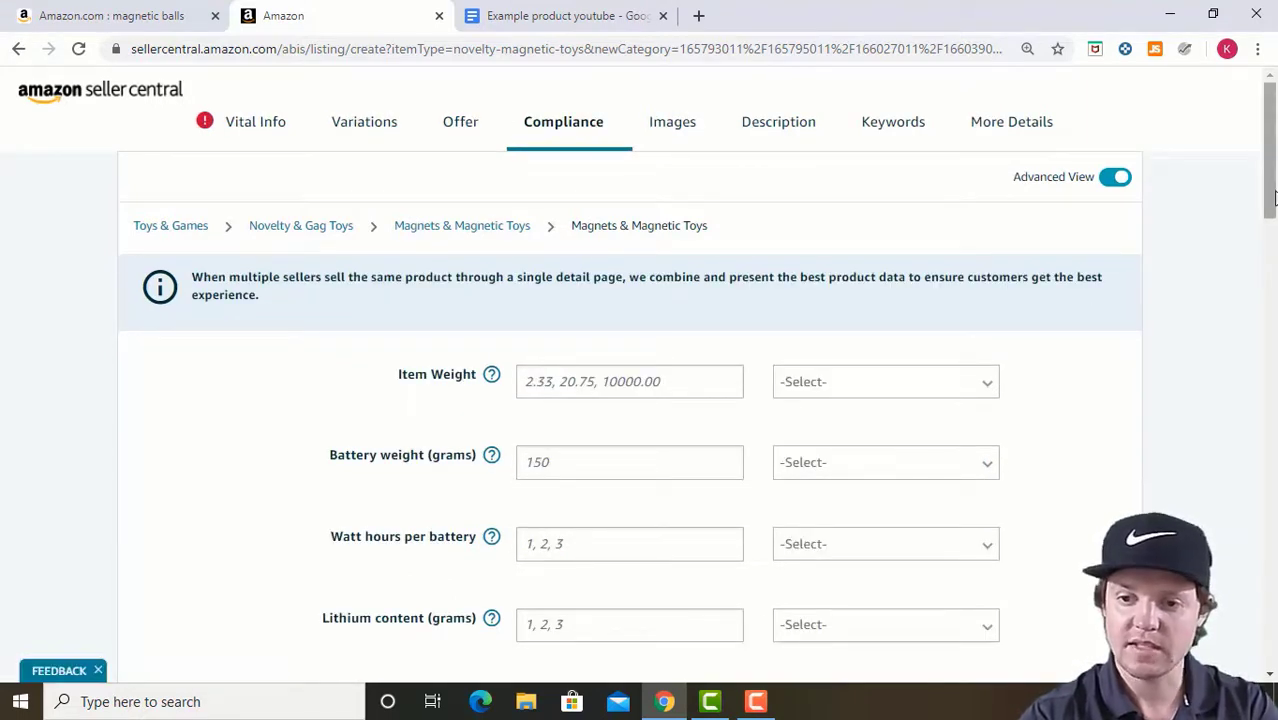
drag(1274, 197, 1241, 189)
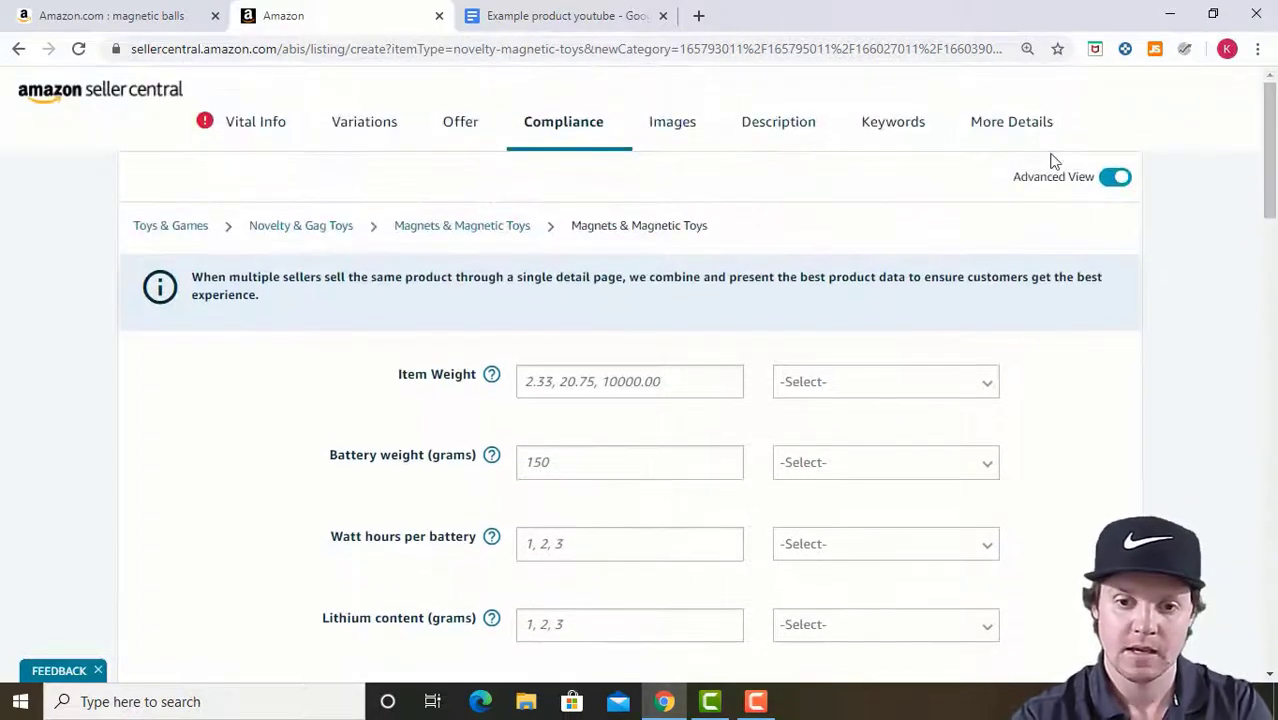
click(676, 132)
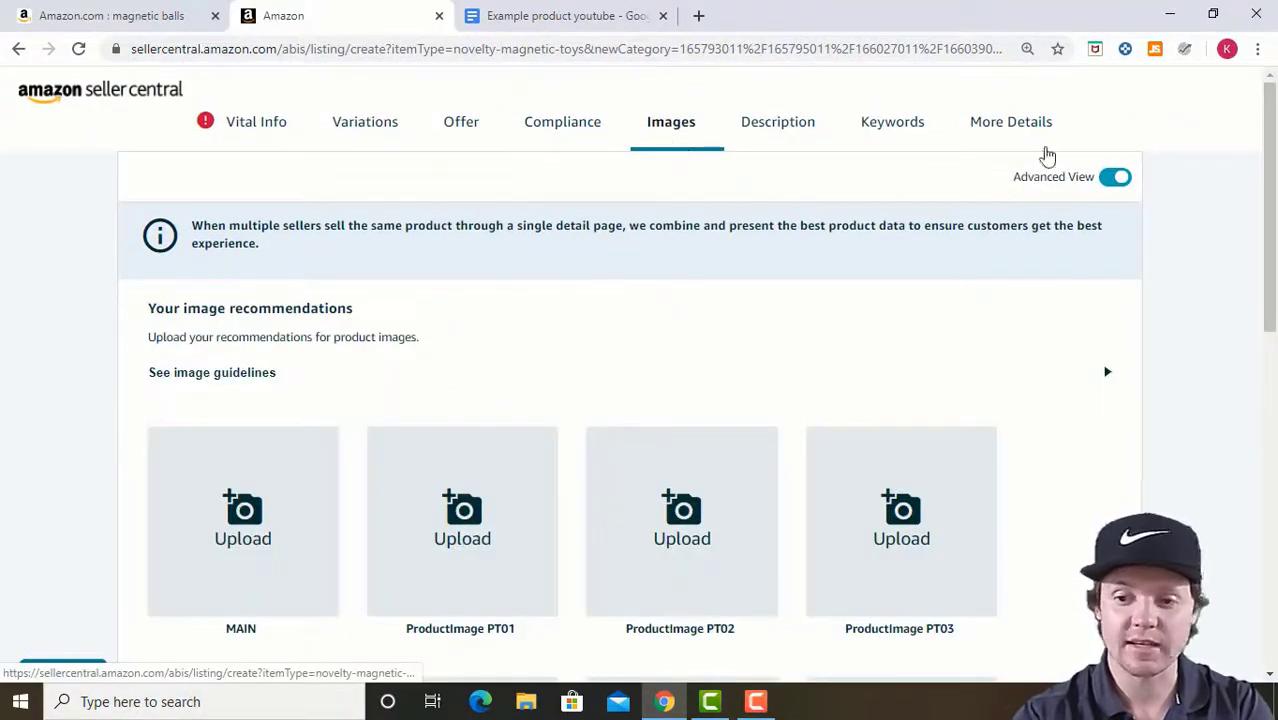
- Look over the upload slots in the Images section and open the Description section of the listing
drag(1271, 170, 1271, 247)
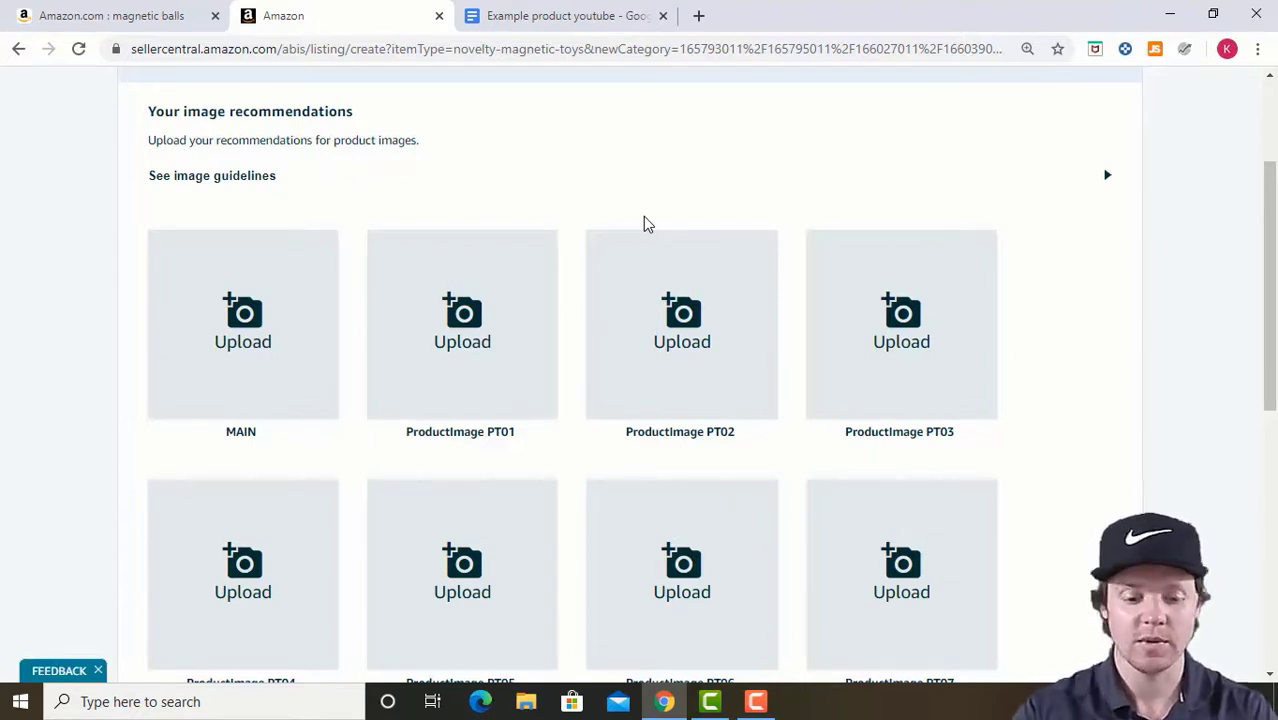
drag(1270, 190, 1274, 107)
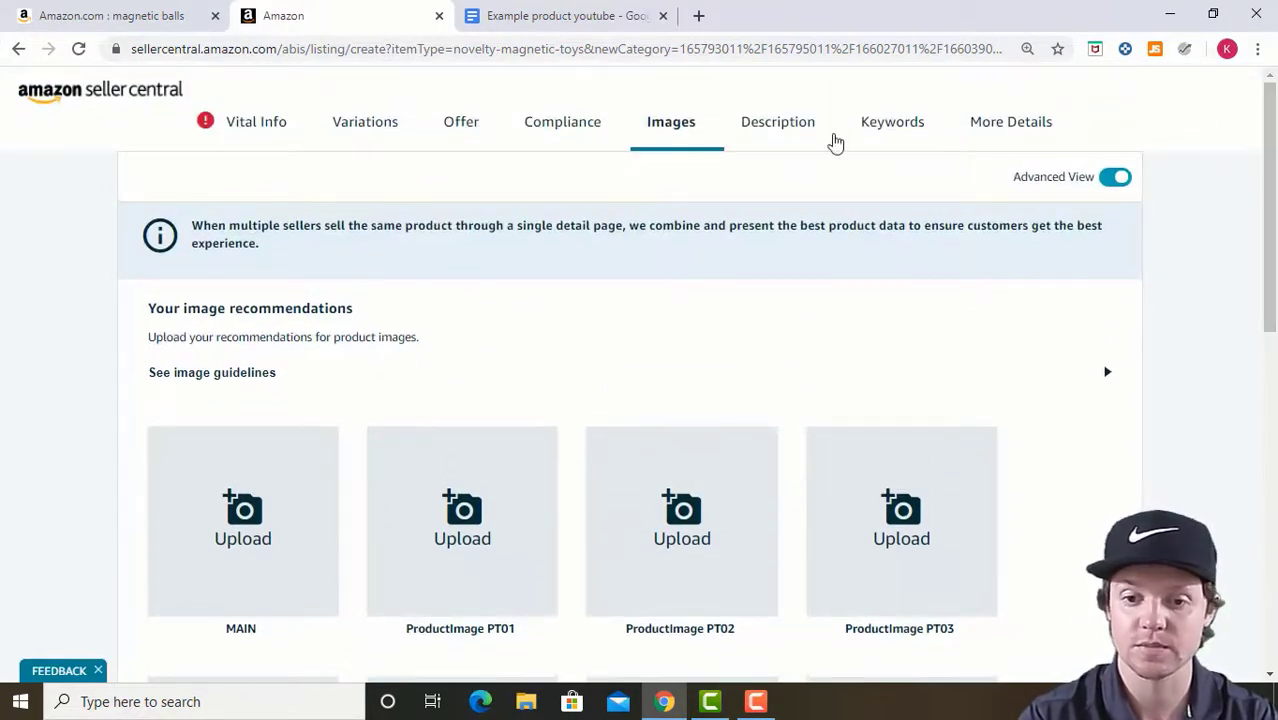
click(790, 132)
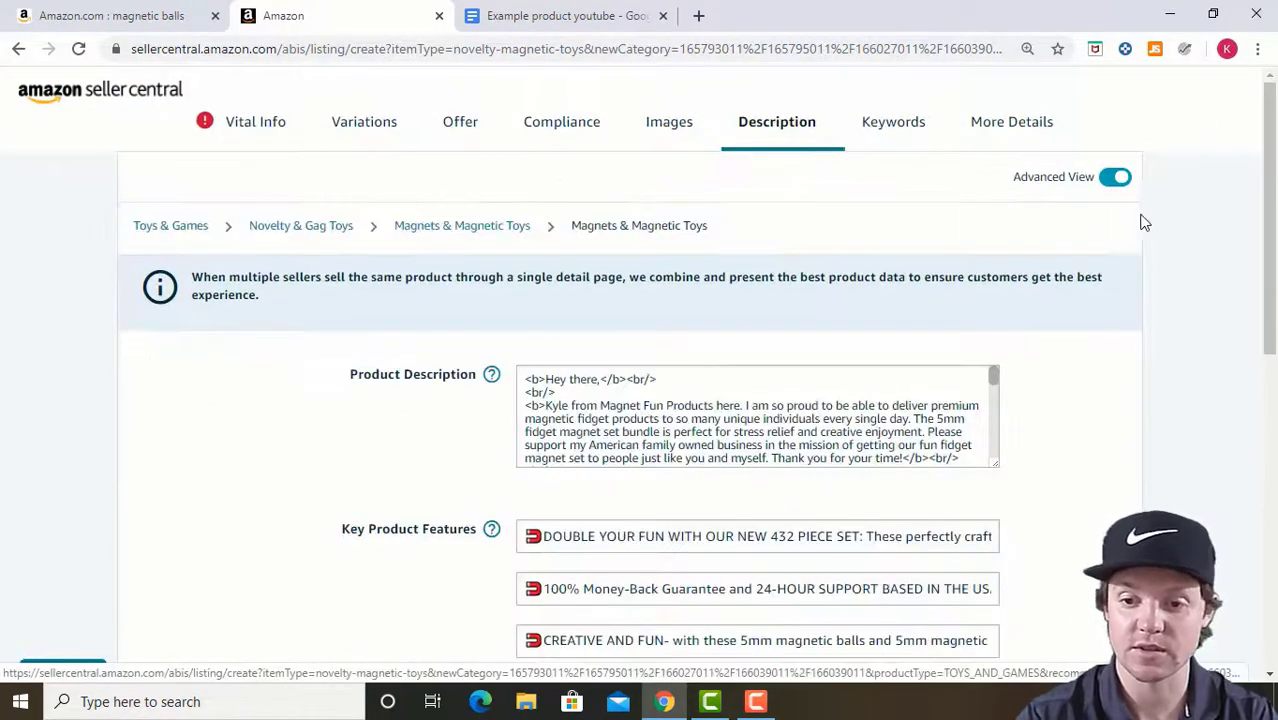
- Switch to Google Docs and examine the product description draft and its HTML version with bold and line break tags
click(597, 18)
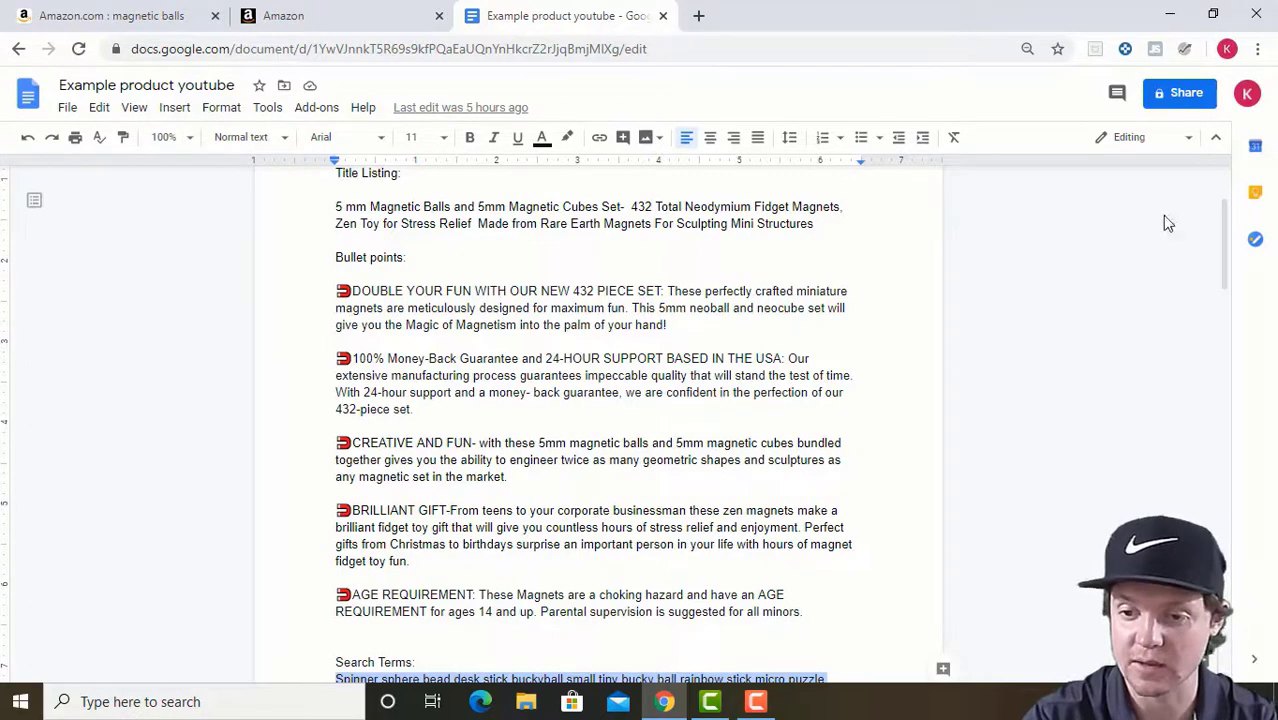
drag(1229, 260, 1250, 421)
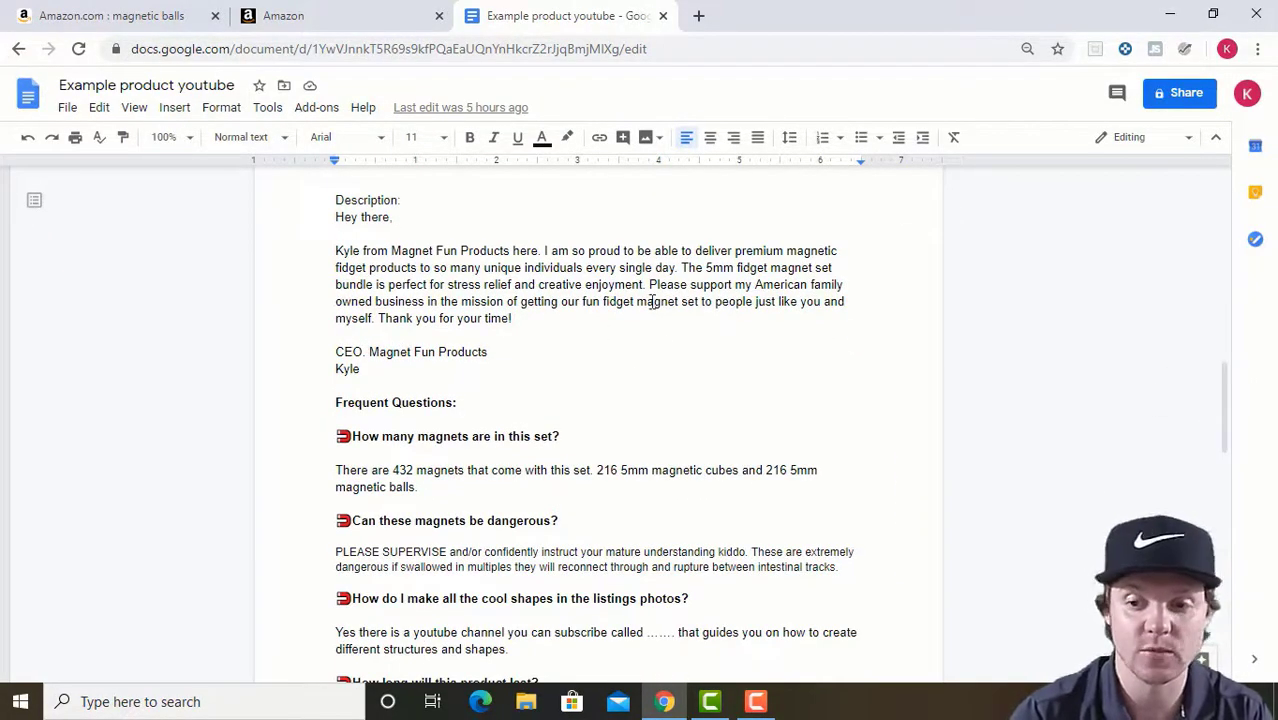
drag(1229, 393, 1262, 537)
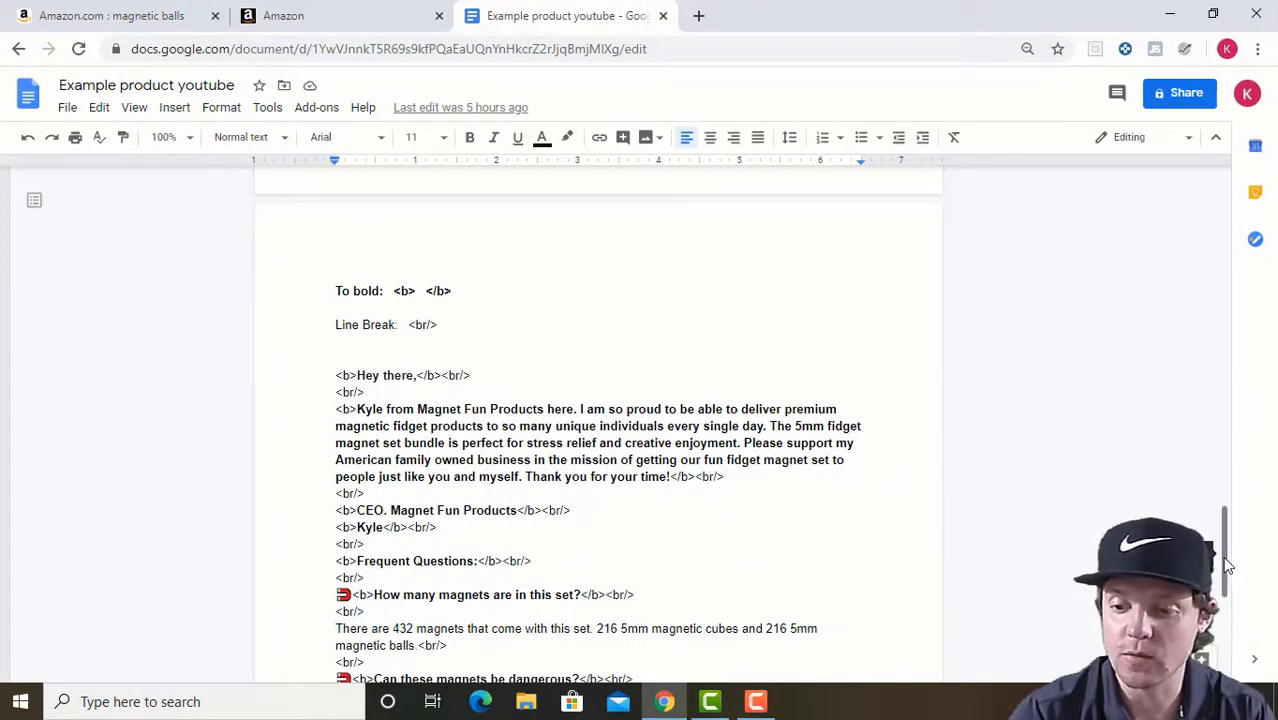
drag(1228, 565, 1237, 284)
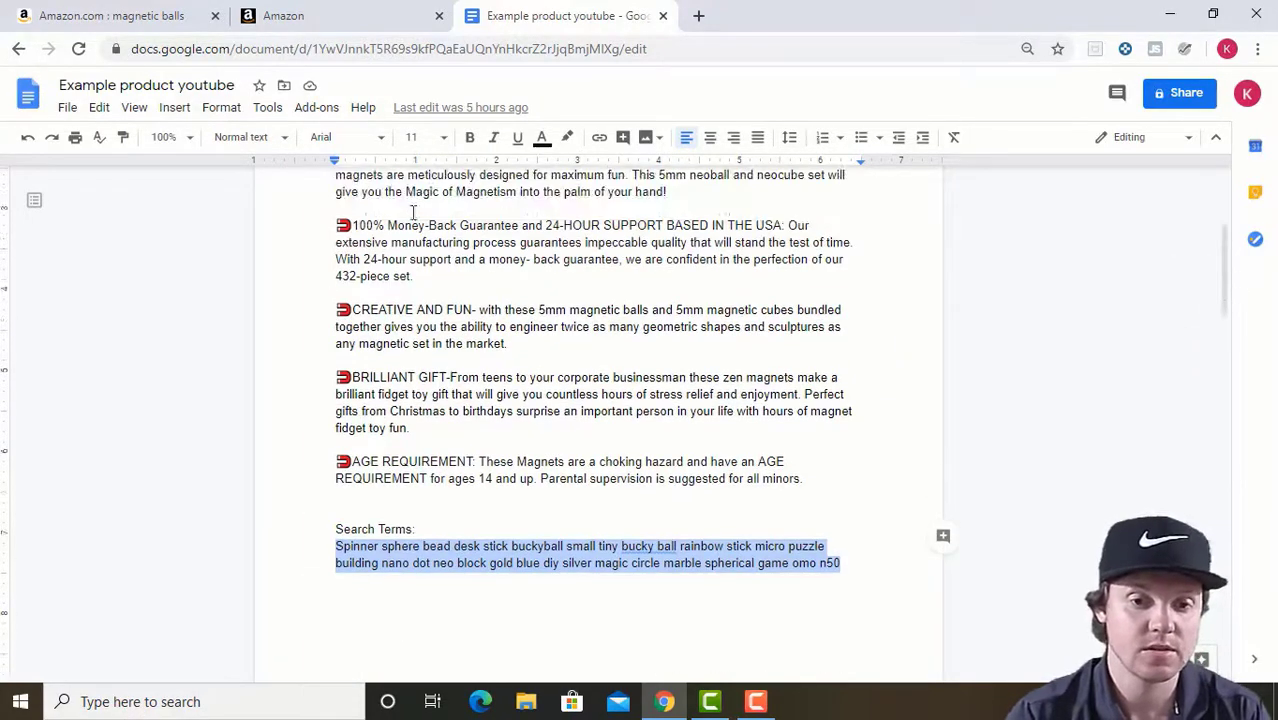
- Return to Seller Central and review the Description section from Product Description and Key Product Features to Legal Disclaimer
click(335, 16)
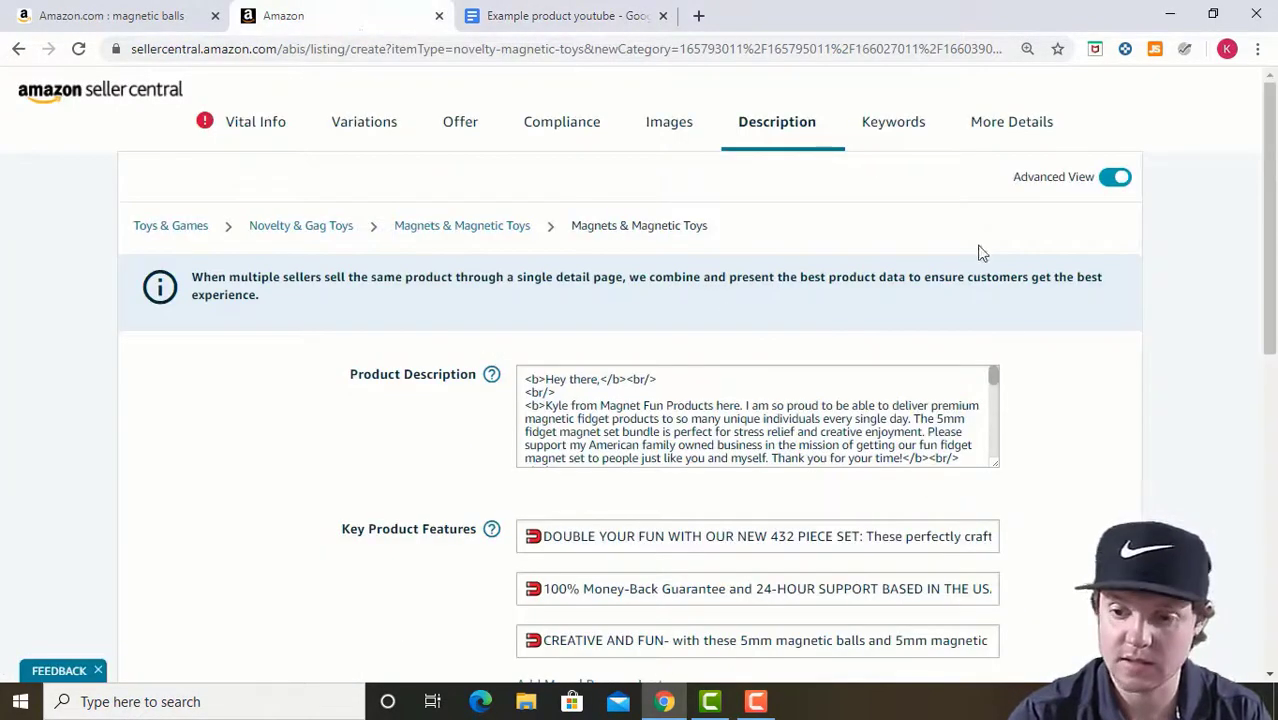
drag(1271, 218, 1273, 313)
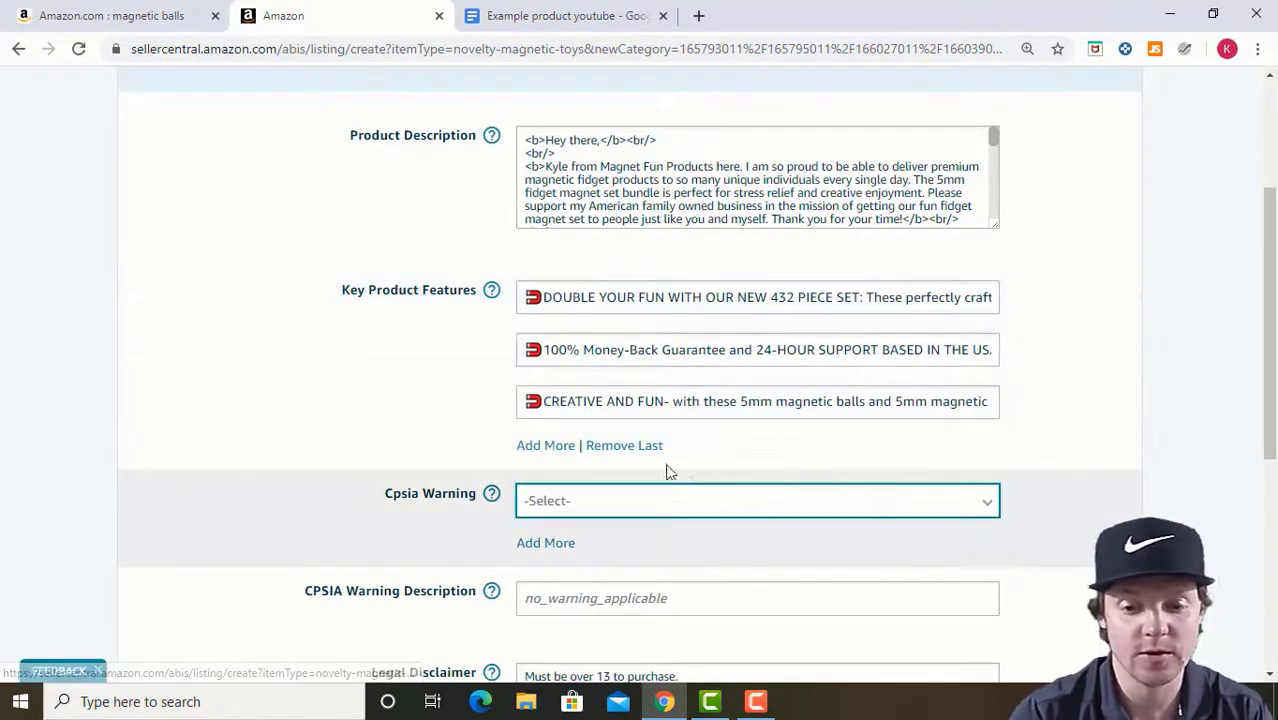
drag(1272, 352, 1274, 448)
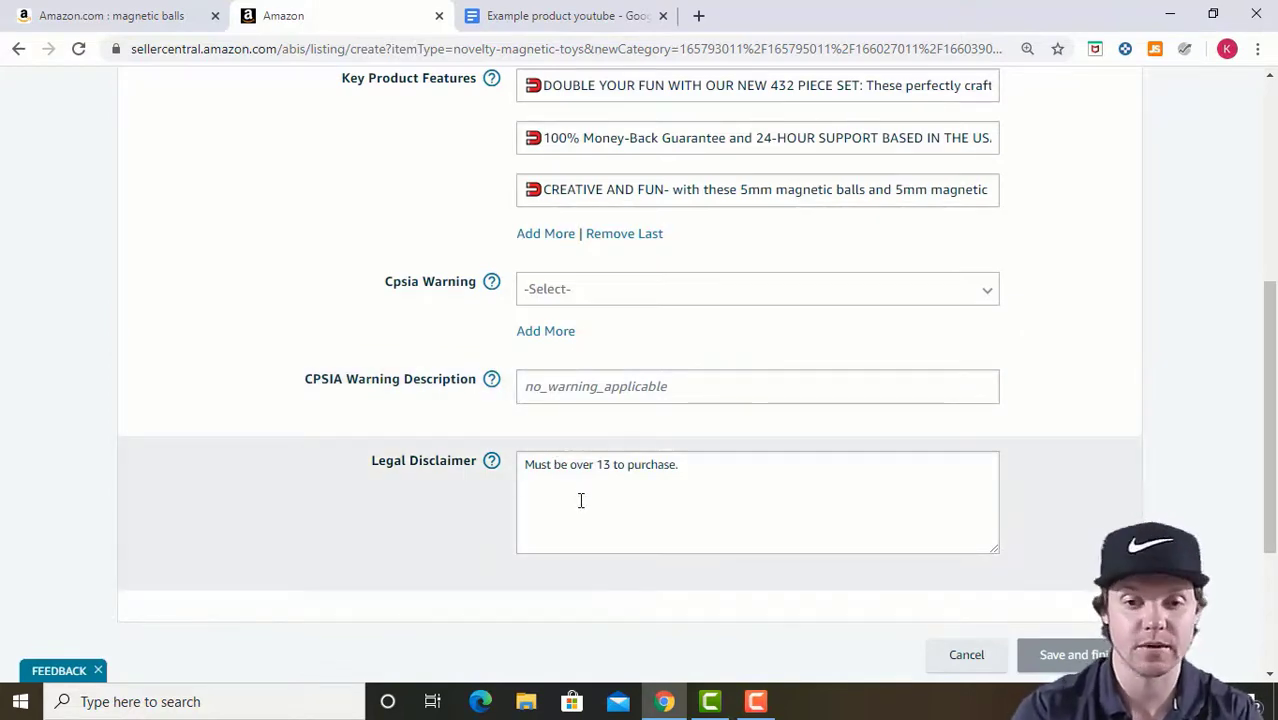
drag(1270, 380, 1262, 212)
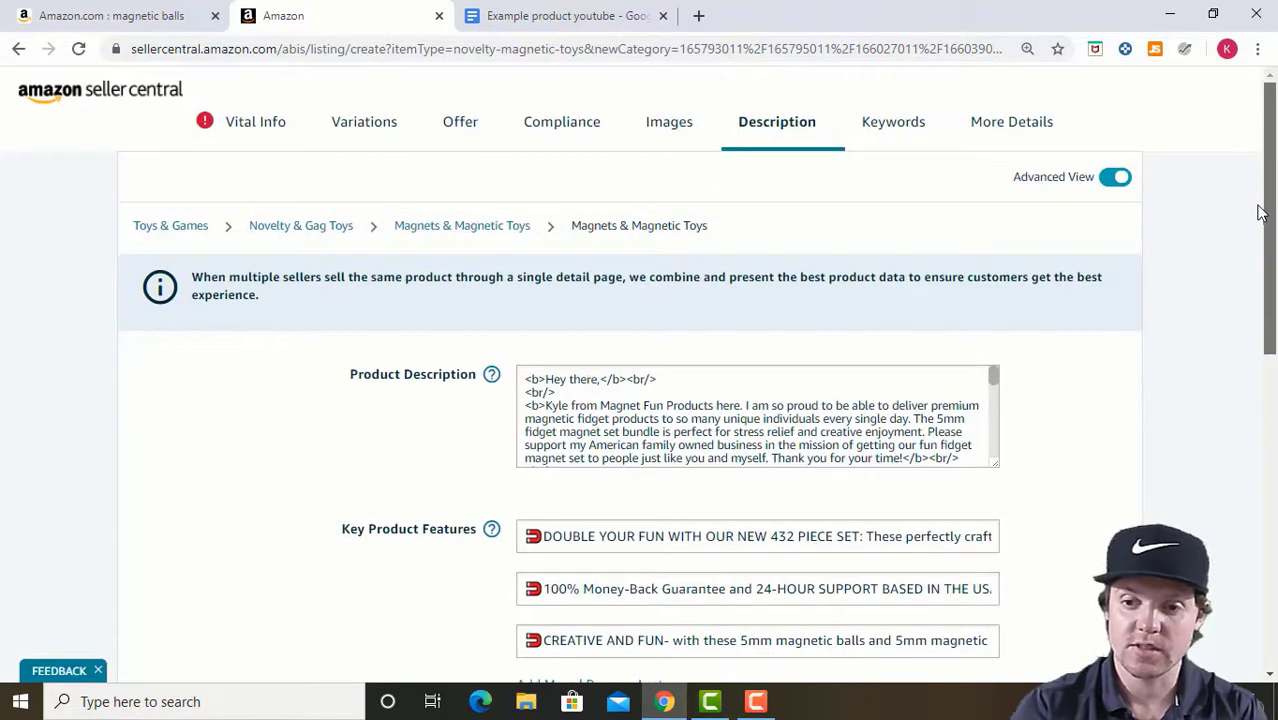
- Review the Keywords section from Intended Use to Platinum Keywords, checking the Search Terms against the draft in Google Docs
click(895, 128)
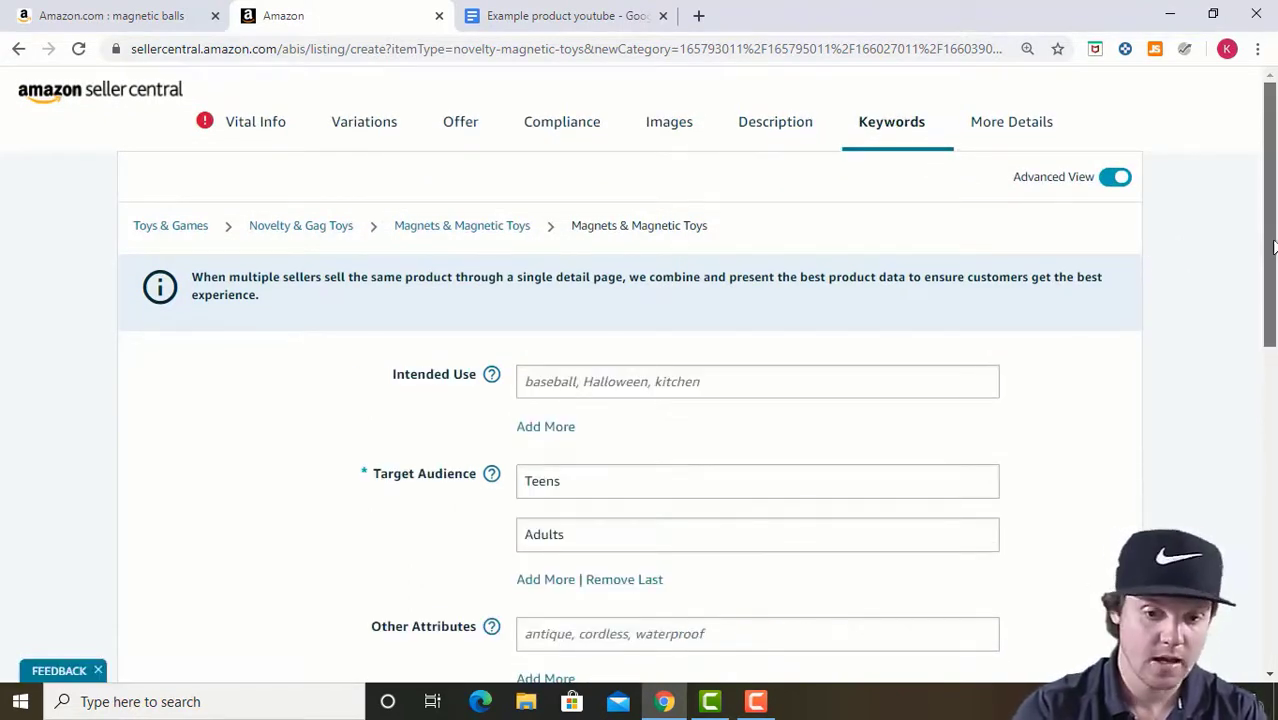
drag(1272, 246, 1274, 294)
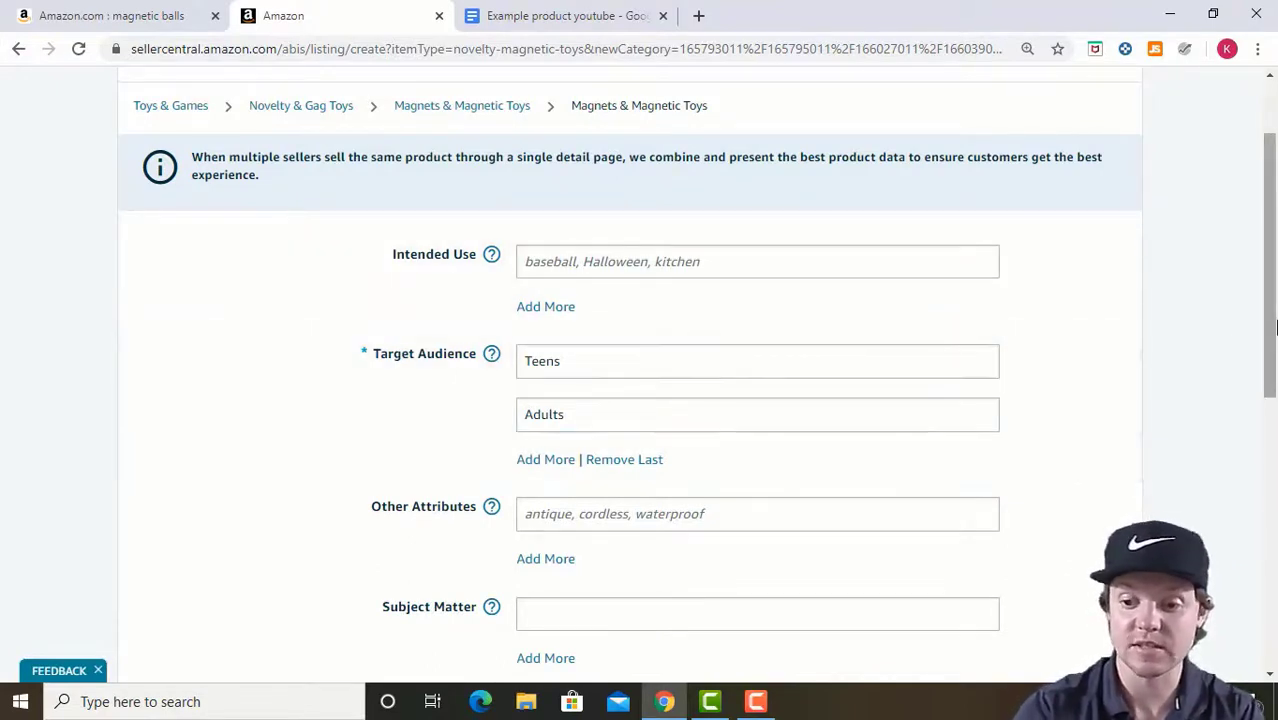
drag(1273, 332, 1275, 453)
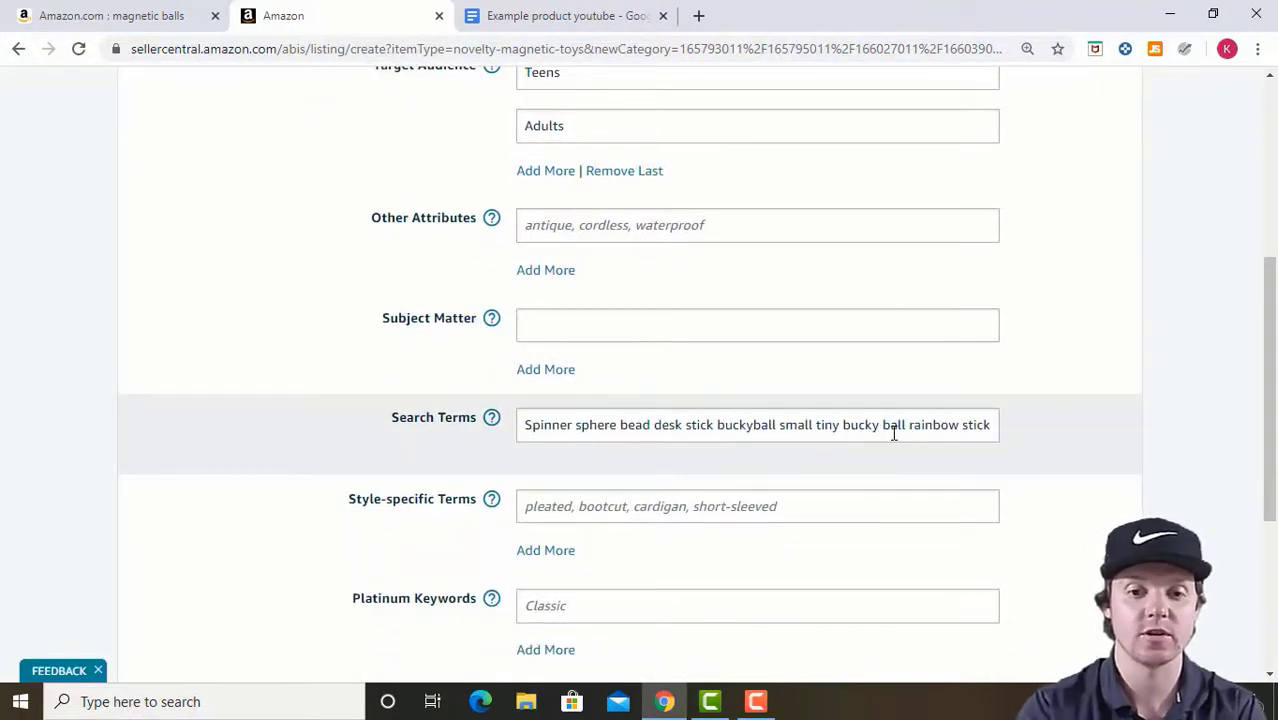
click(605, 15)
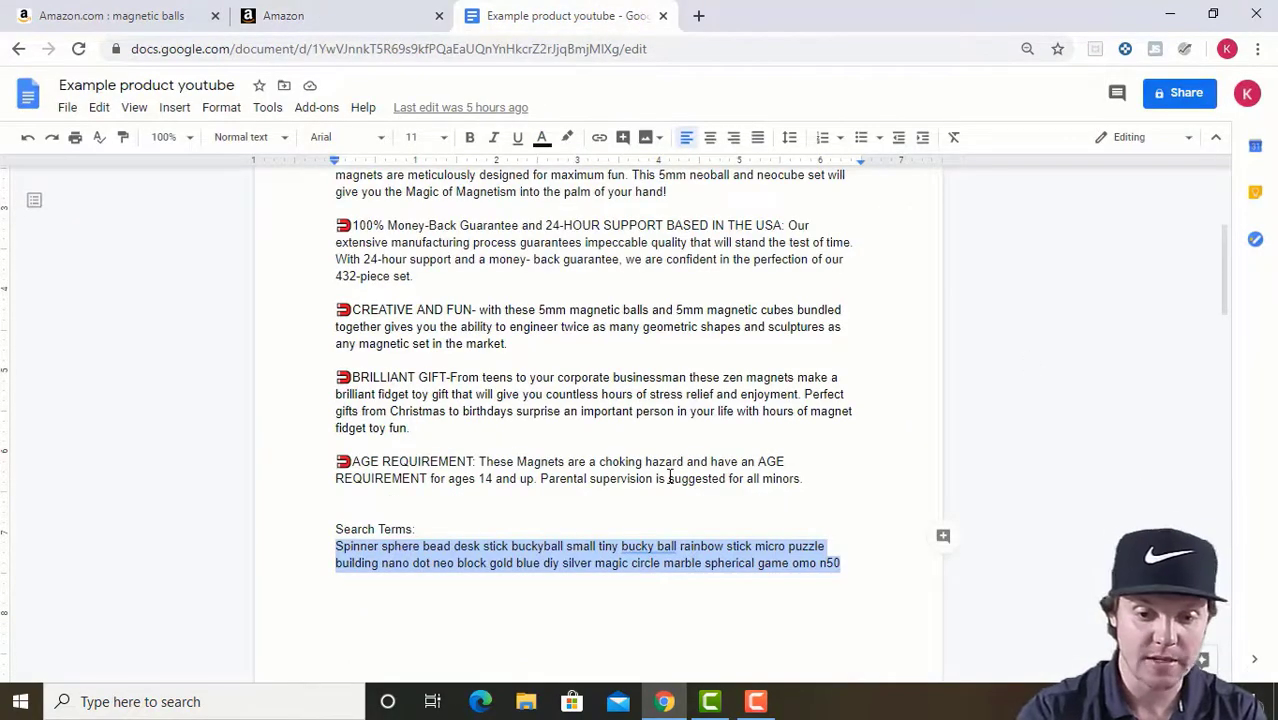
click(365, 8)
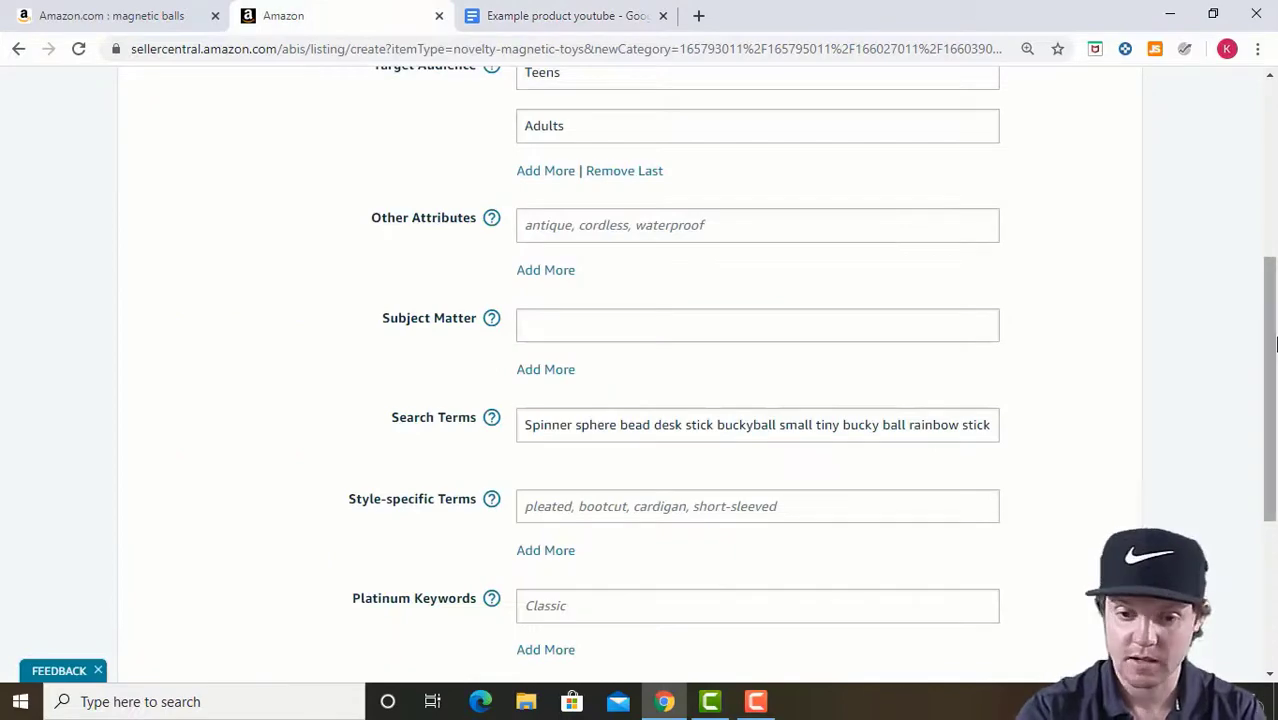
drag(1275, 345, 1265, 211)
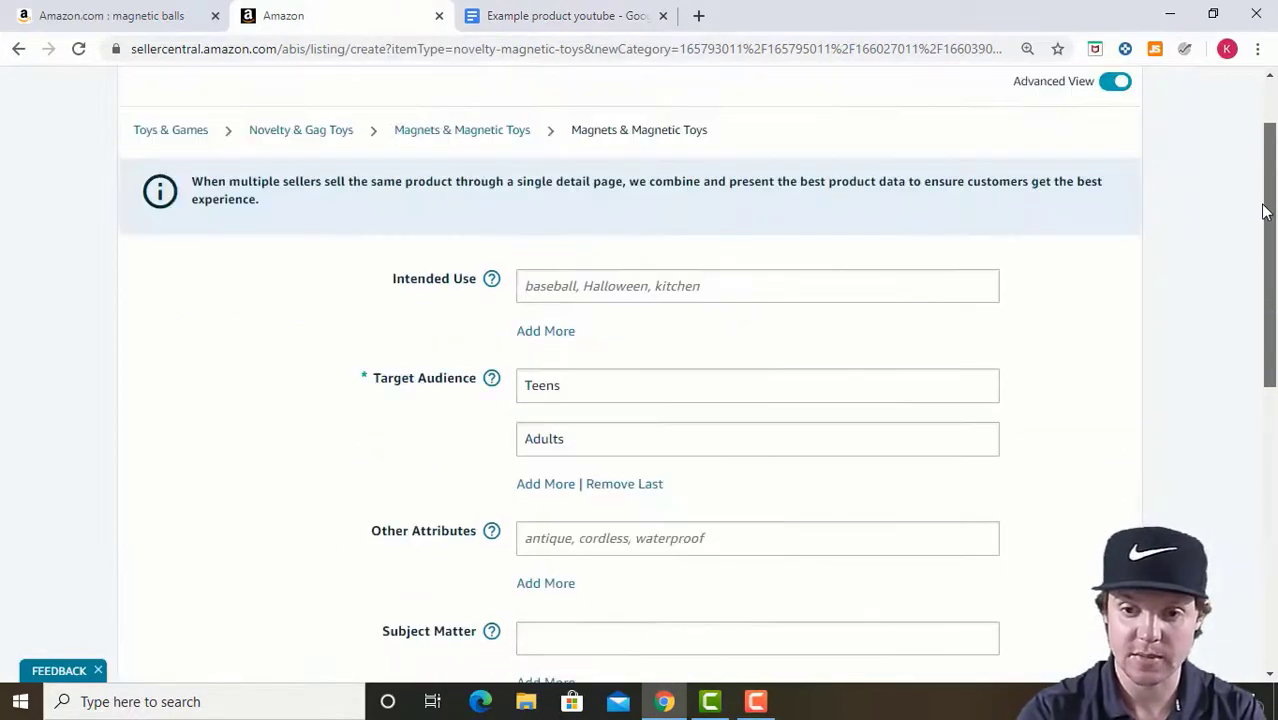
scroll(1265, 211, up, 1)
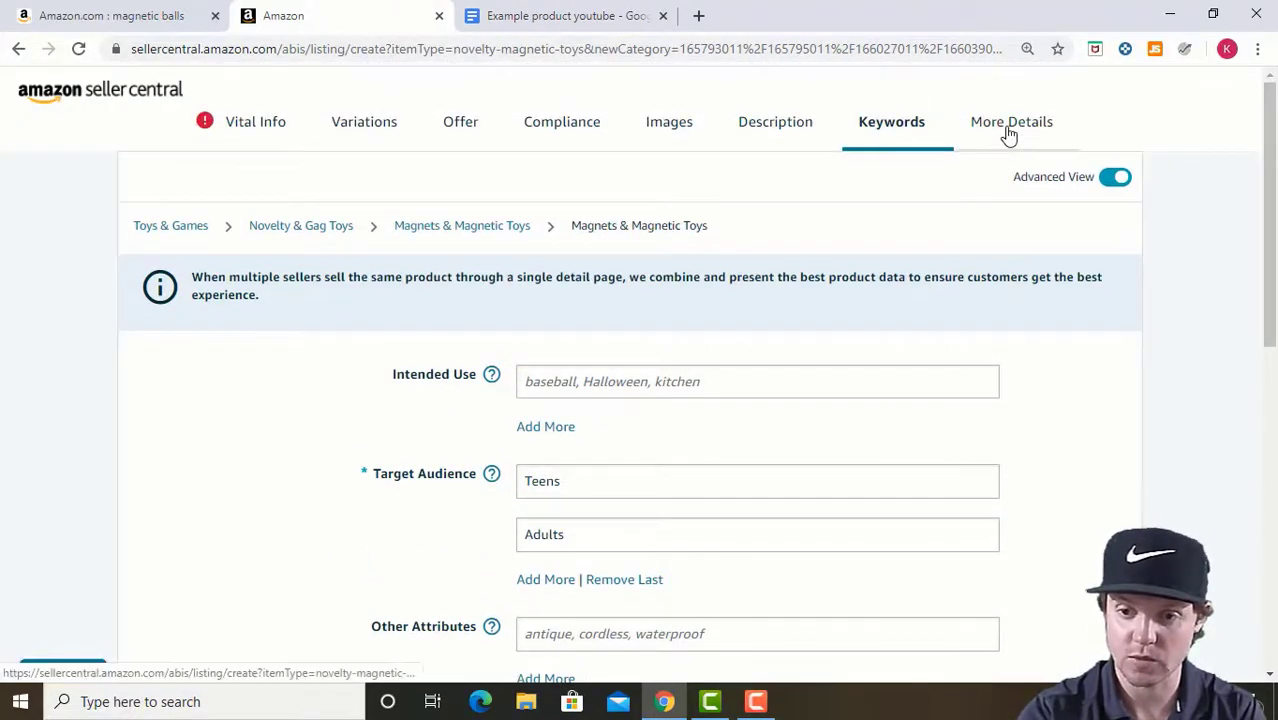
- Open the More Details section and look through its fields from the maximum recommended age to Controller Type
click(1008, 134)
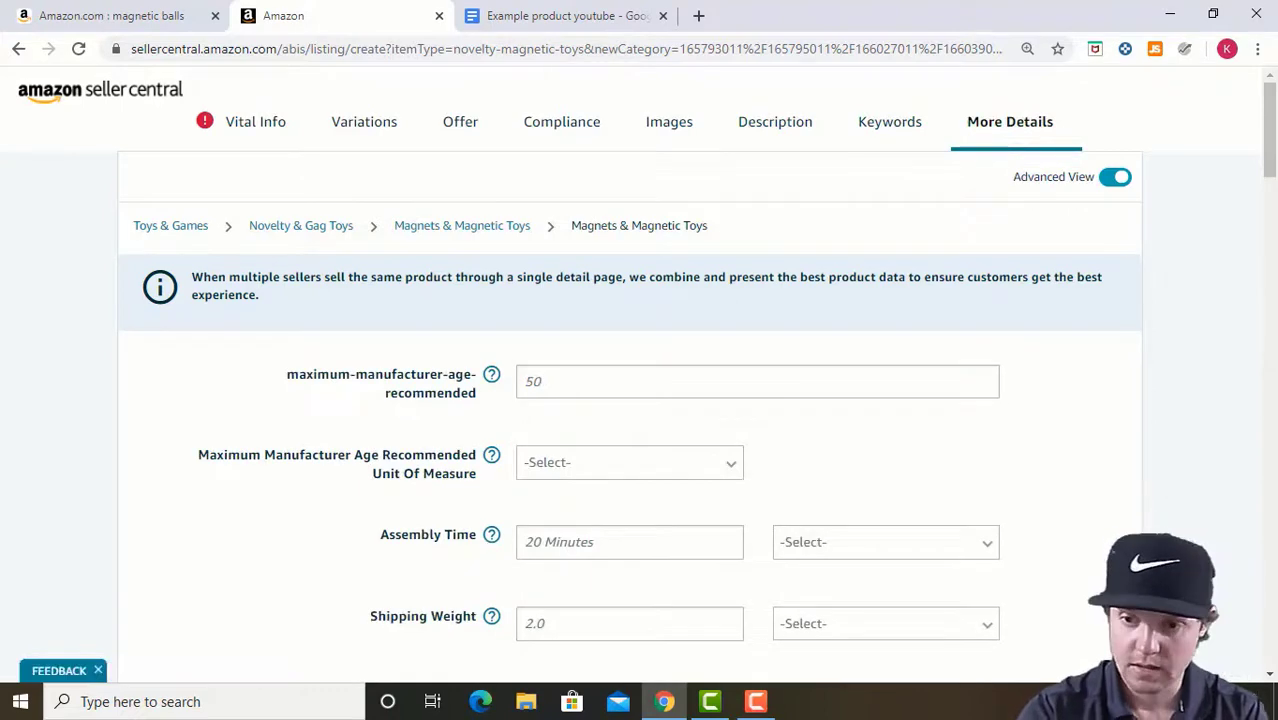
drag(1270, 167, 1272, 478)
drag(1270, 487, 1270, 613)
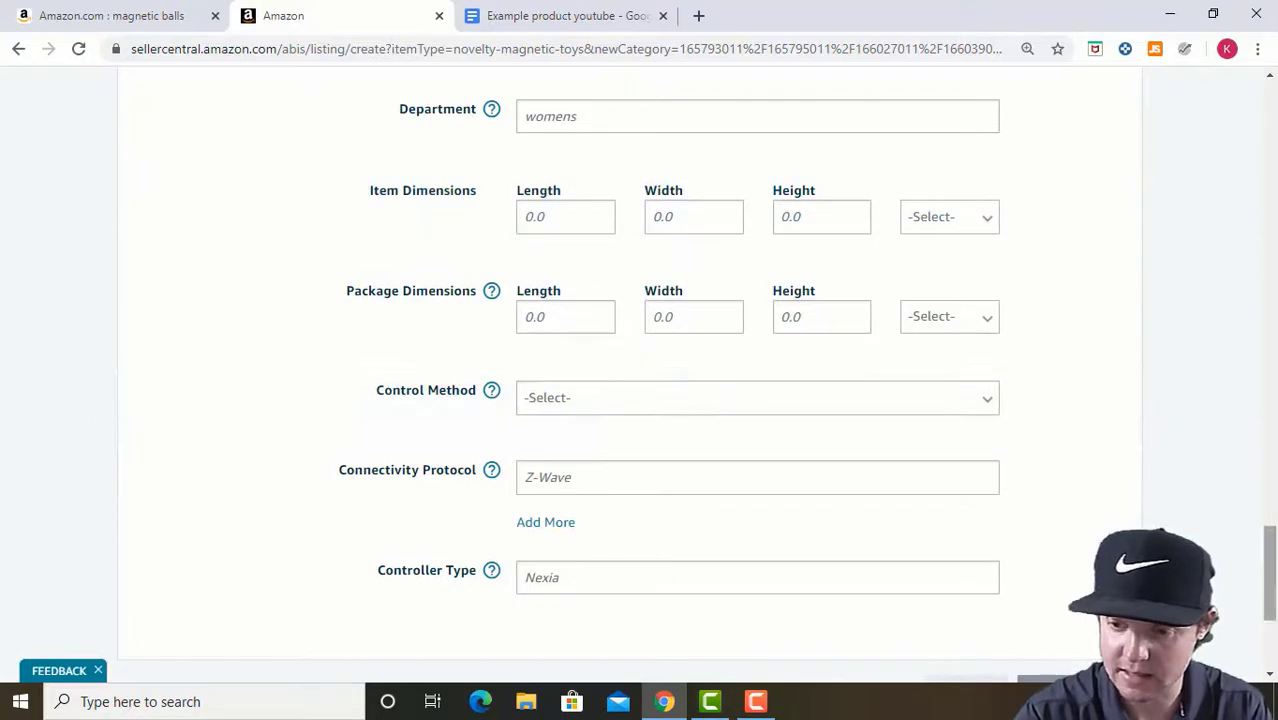
drag(1271, 585, 1273, 617)
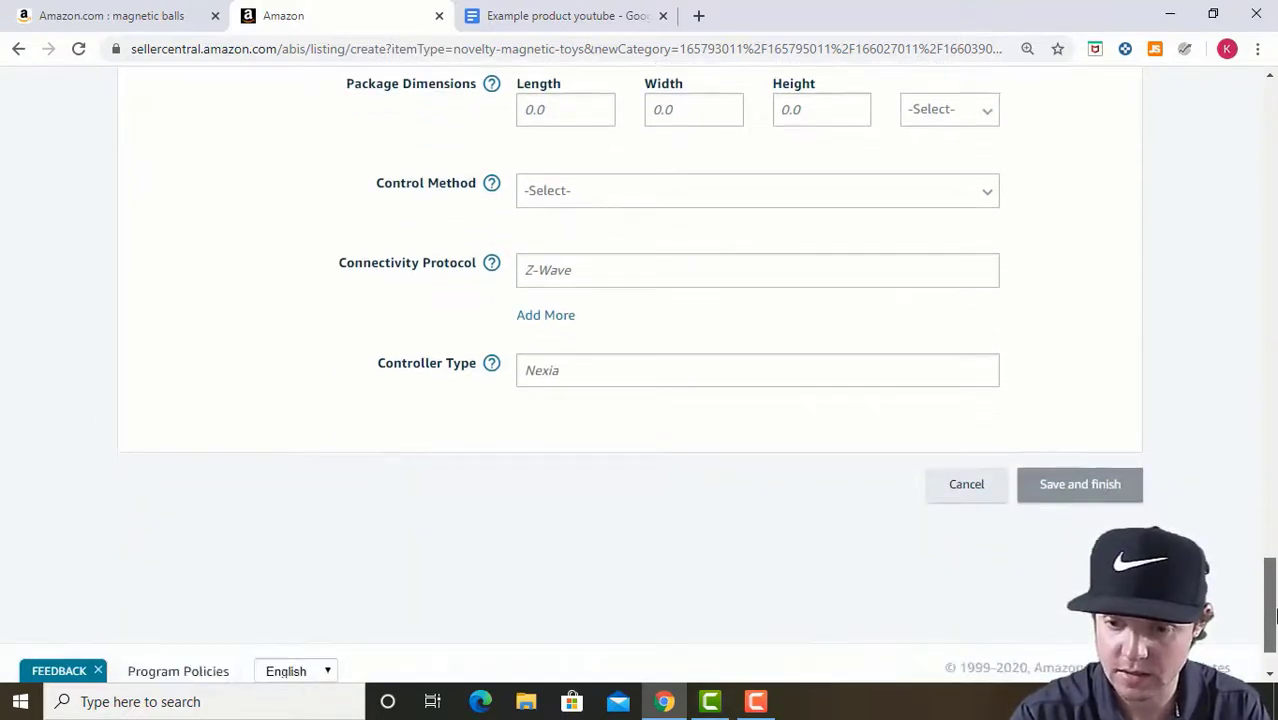
scroll(1274, 617, up, 1)
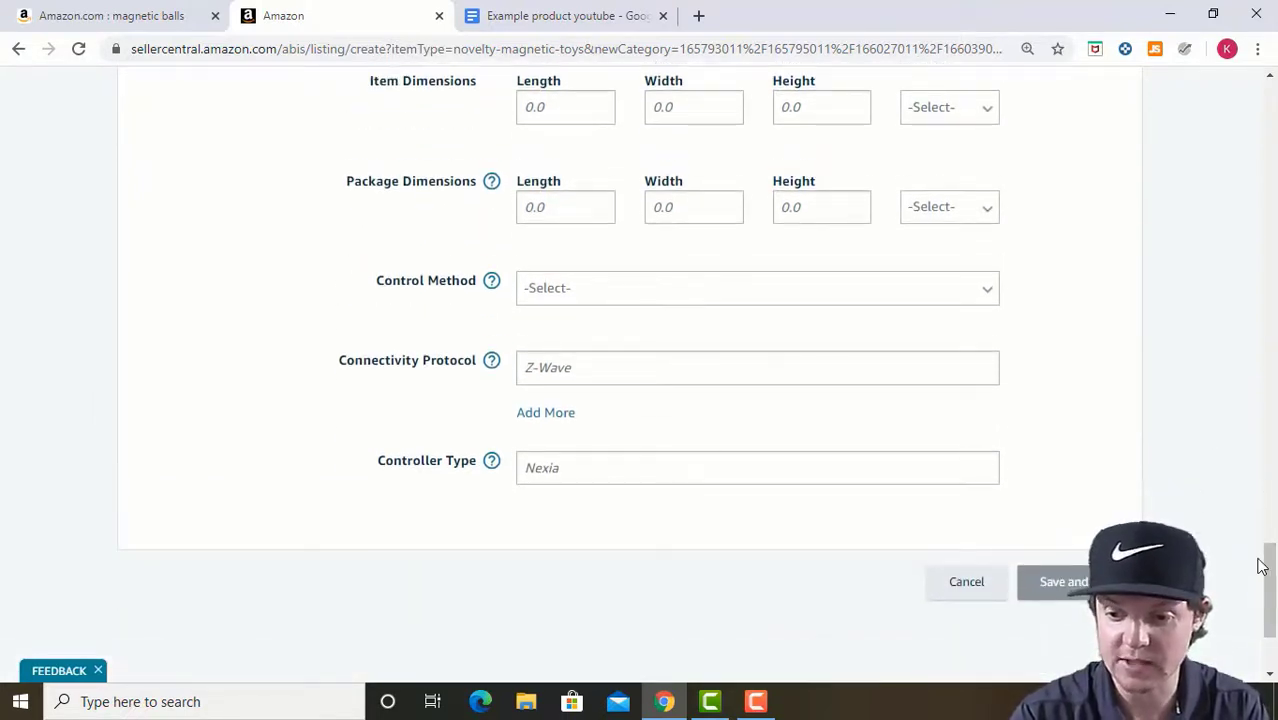
drag(1274, 573, 1274, 108)
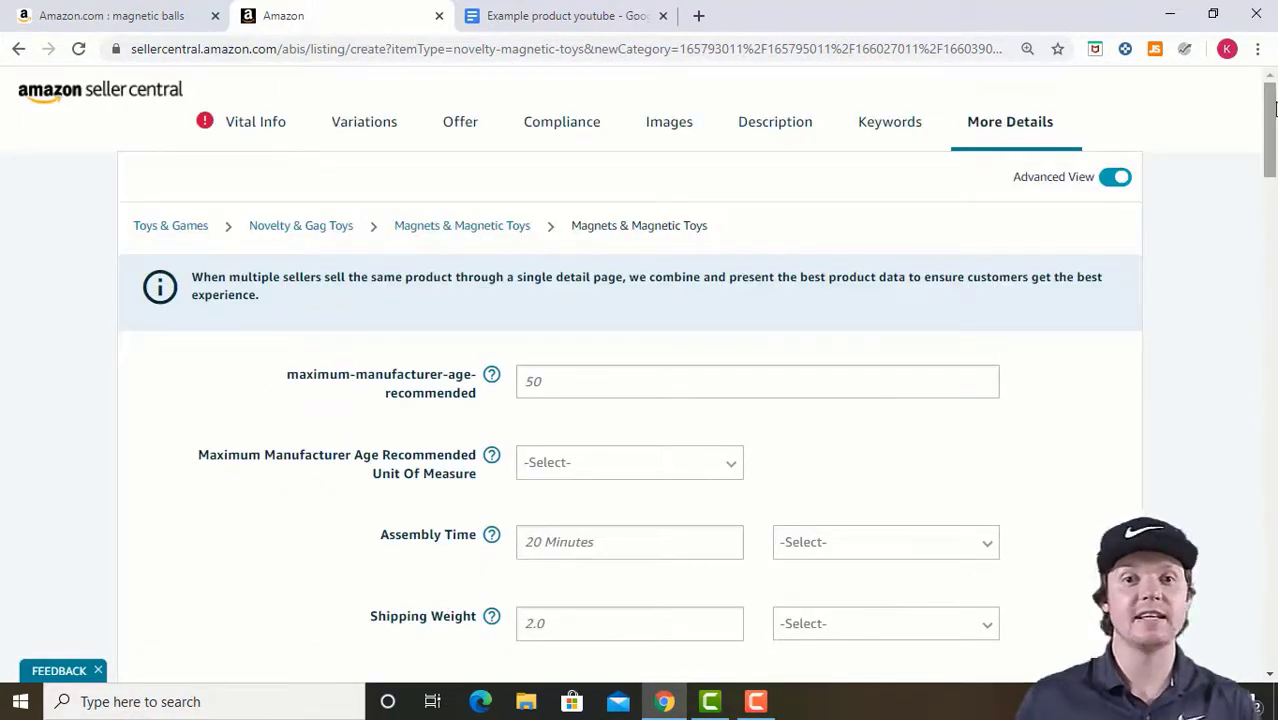